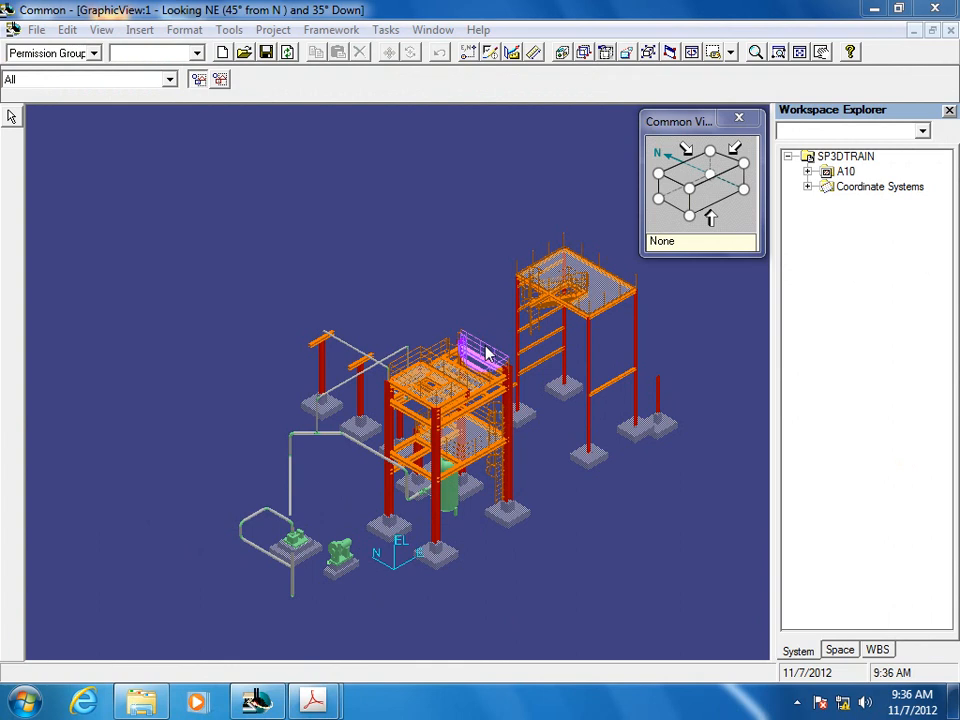
Inspect the beam-to-column joint beside the vertical vessel and the brace connection on the taller structure at close range
left_click(193, 215)
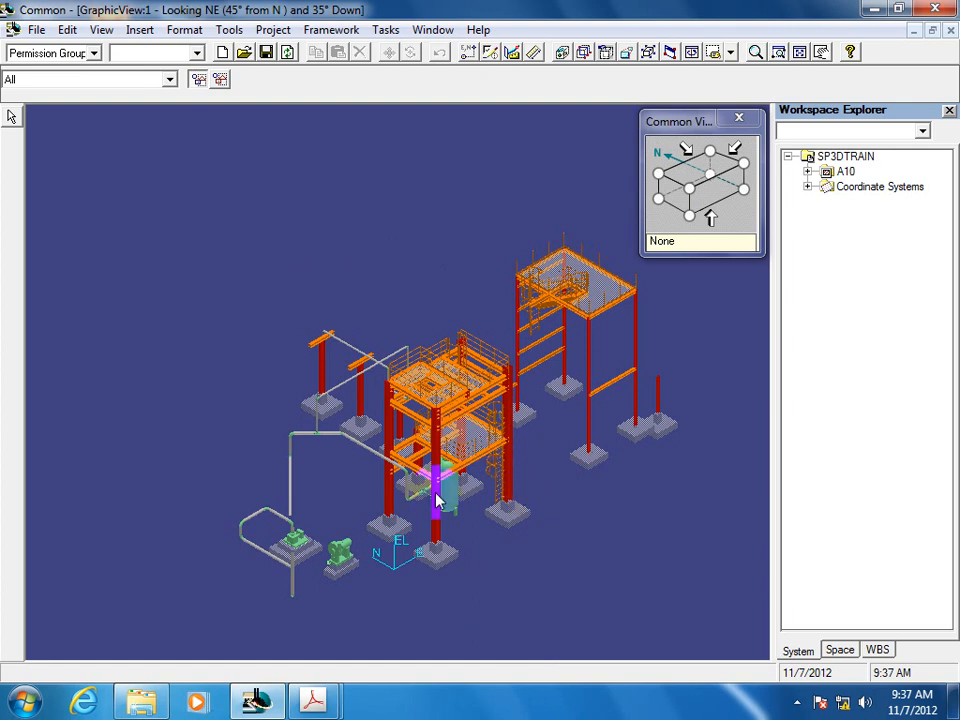
left_click(778, 52)
left_click_drag(399, 496, 487, 438)
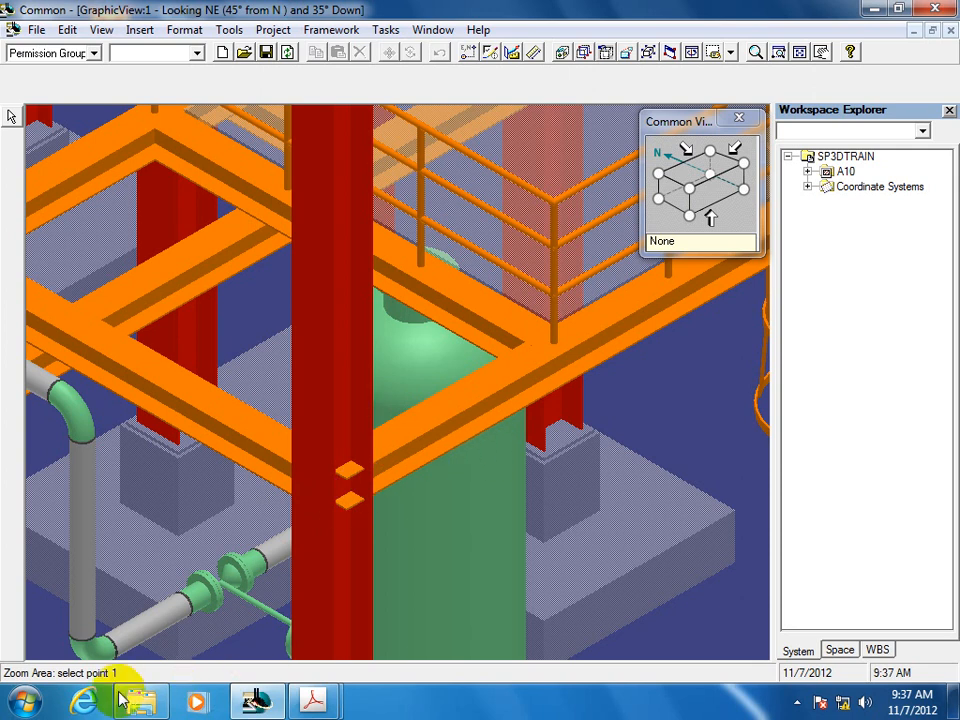
left_click(799, 52)
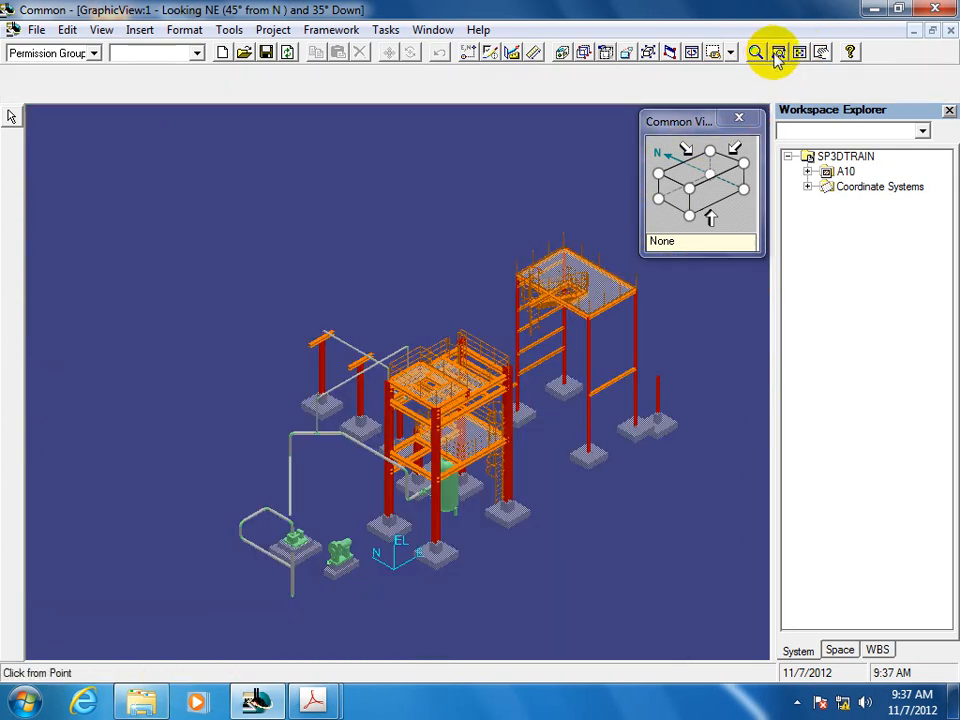
left_click(573, 400)
left_click(606, 384)
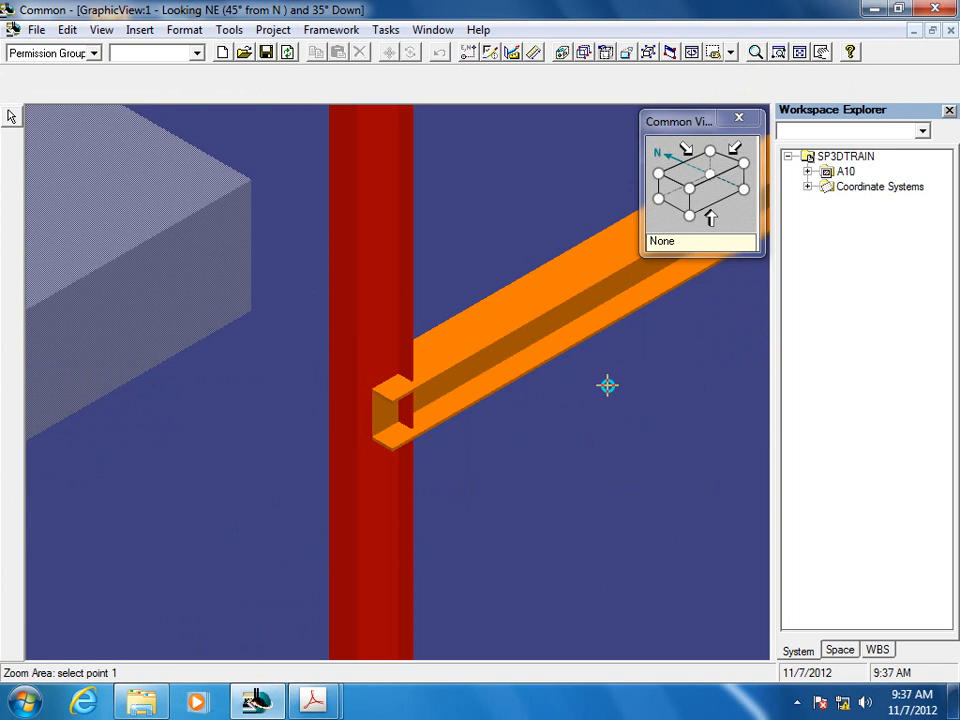
key("Escape")
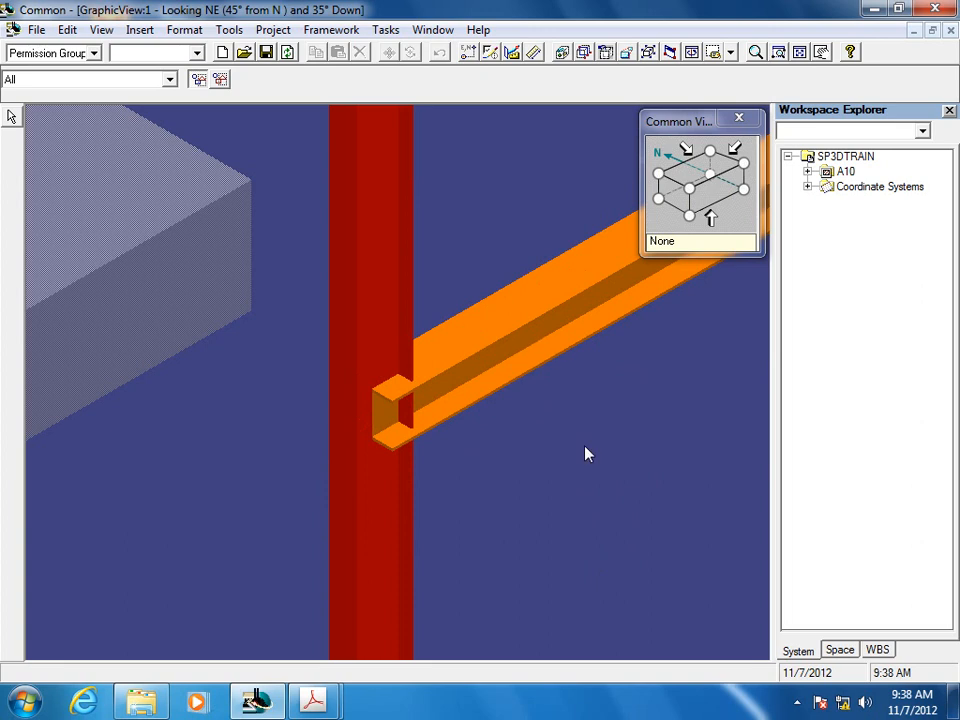
left_click(799, 52)
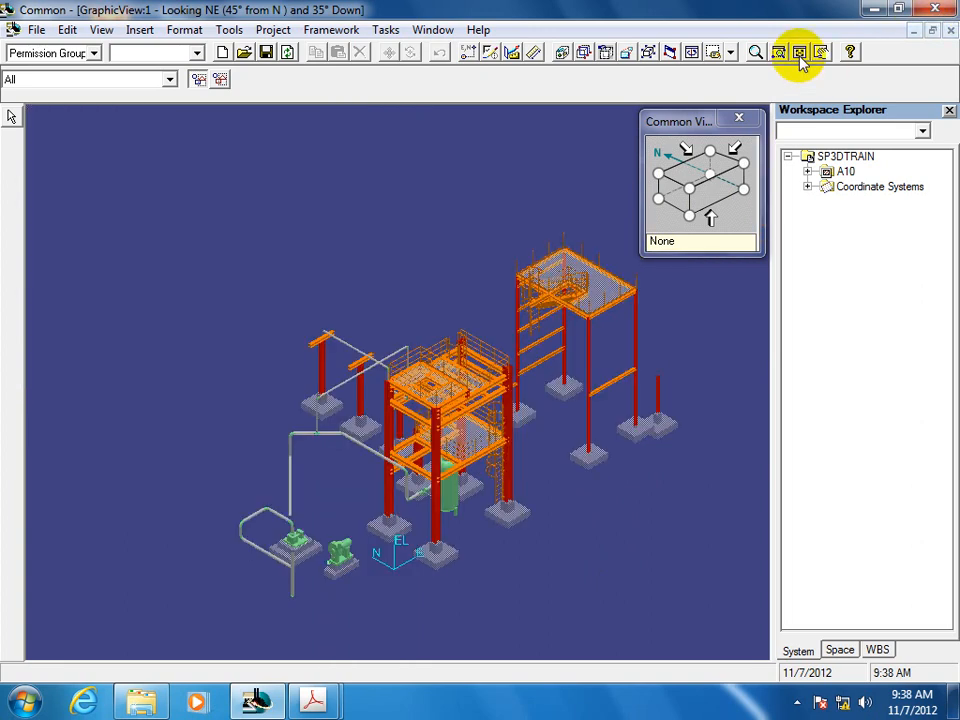
Examine a column base and its concrete footing up close, and return to the overall model view
left_click(253, 237)
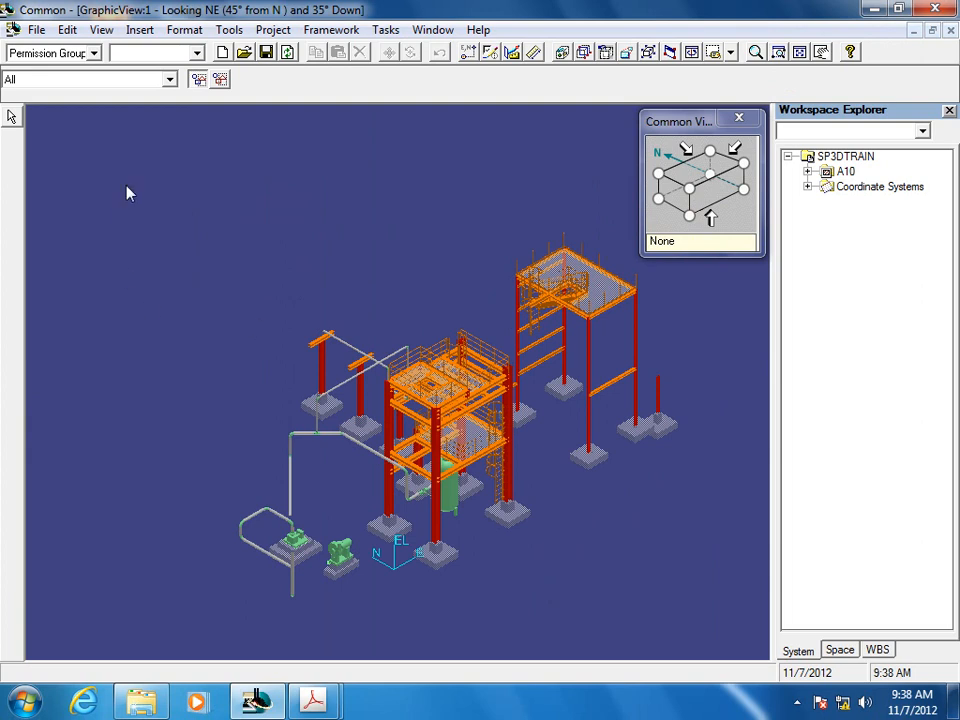
left_click(11, 115)
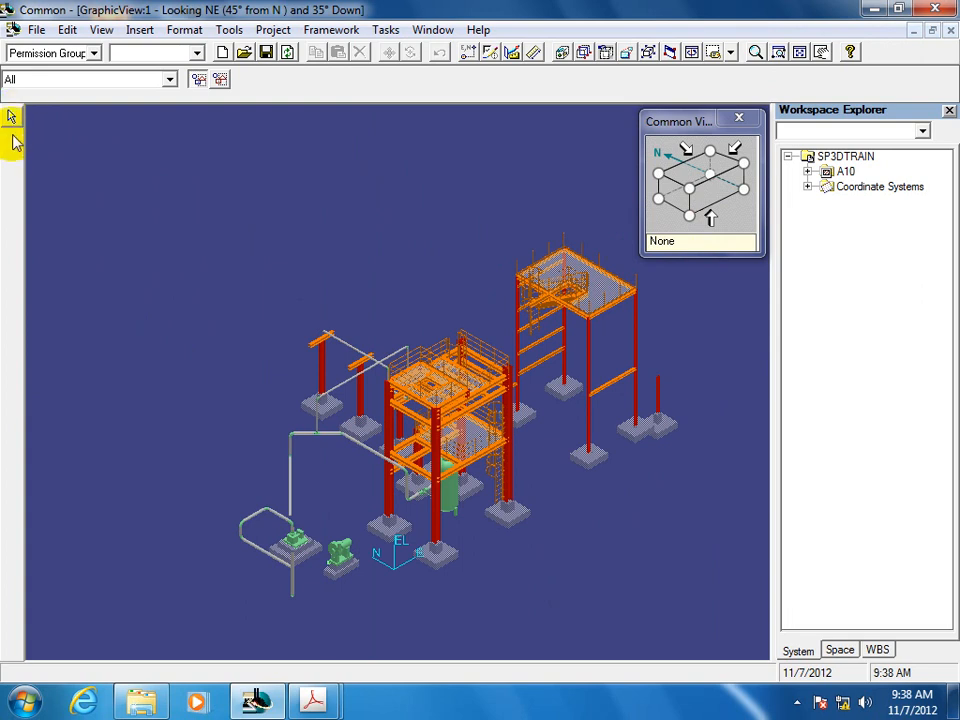
left_click(9, 116)
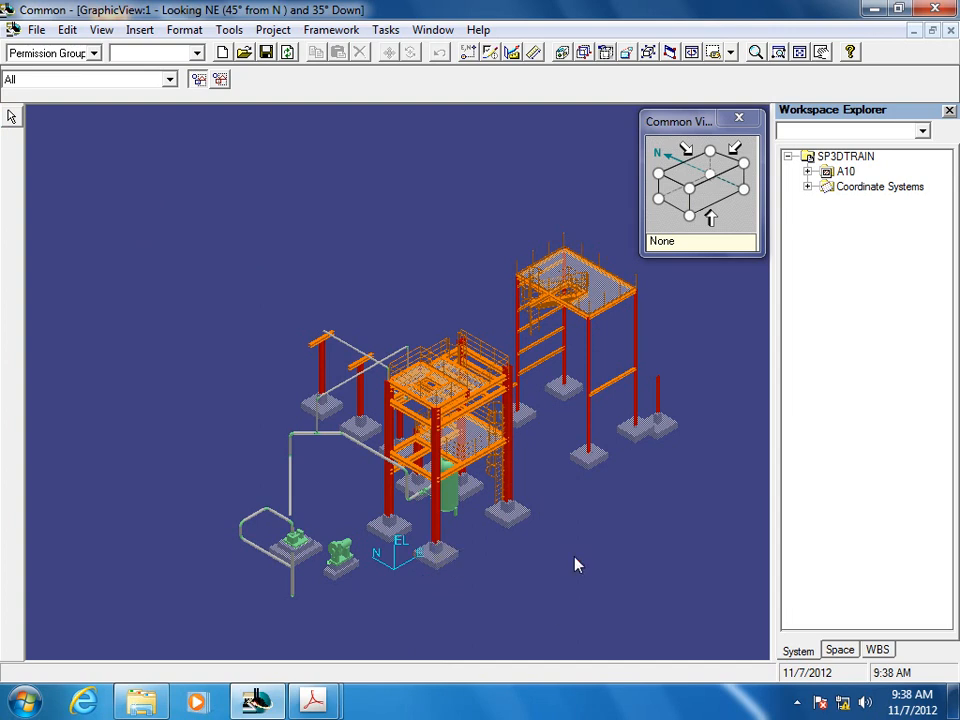
left_click(778, 51)
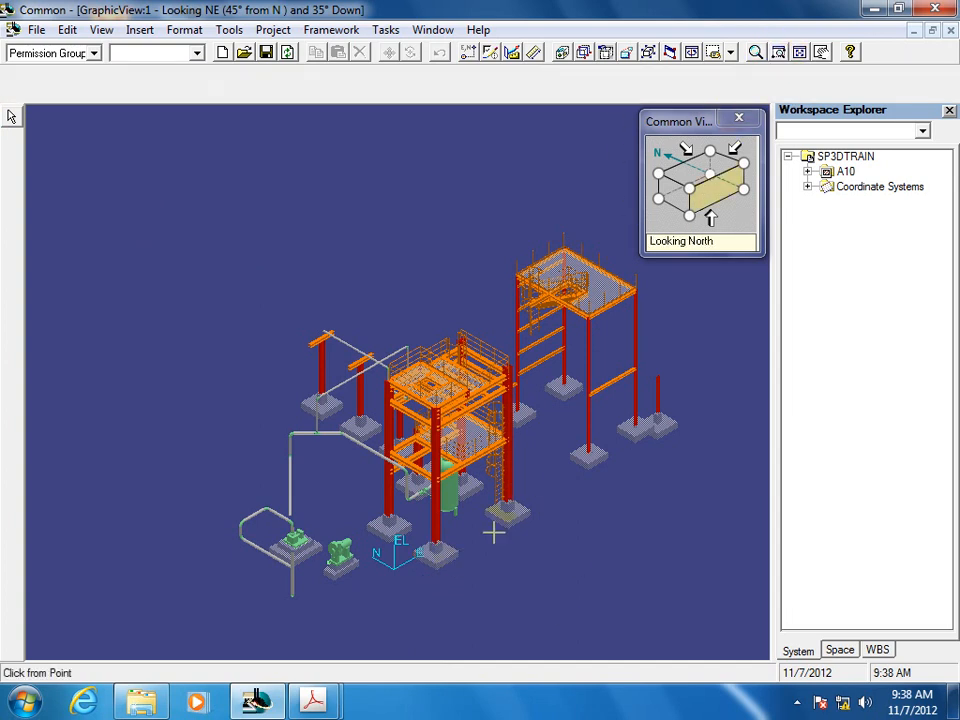
left_click(408, 563)
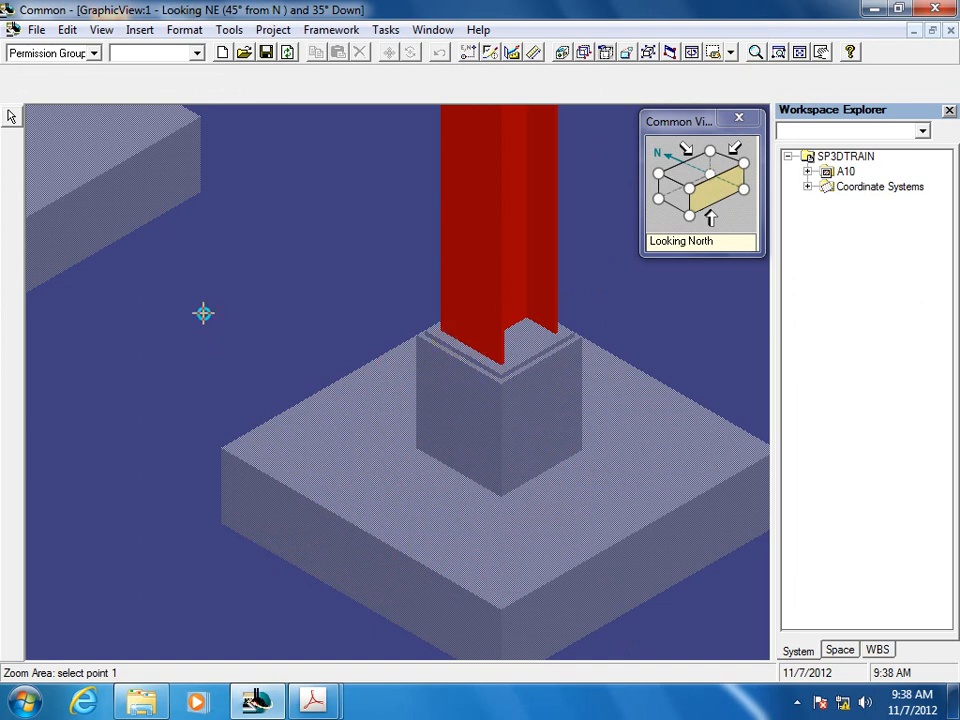
key("Escape")
left_click(799, 51)
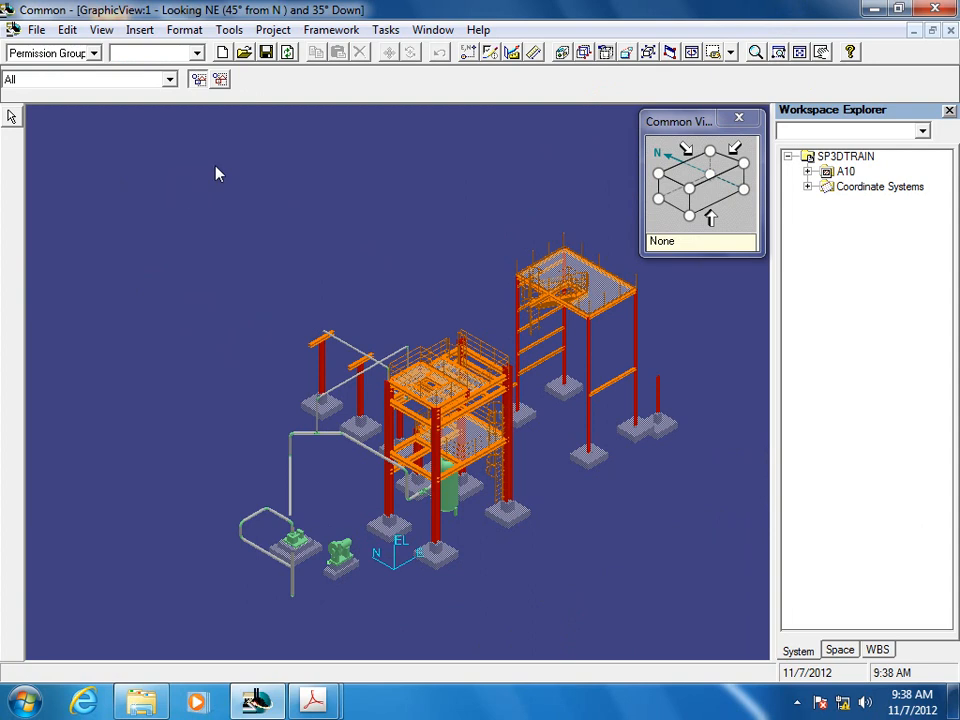
left_click(12, 116)
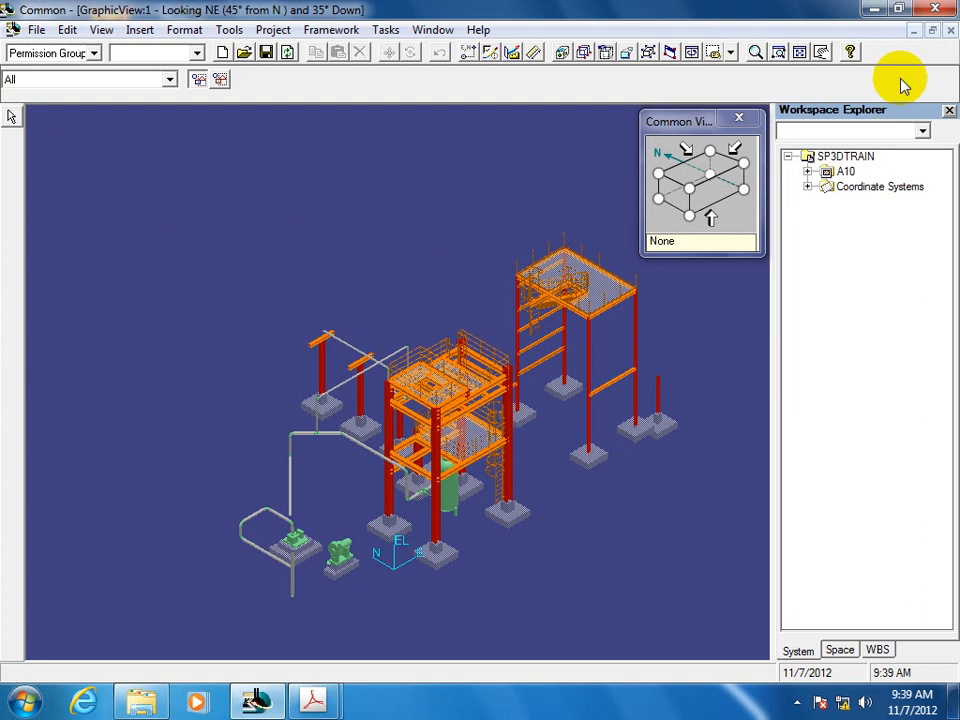
left_click(777, 51)
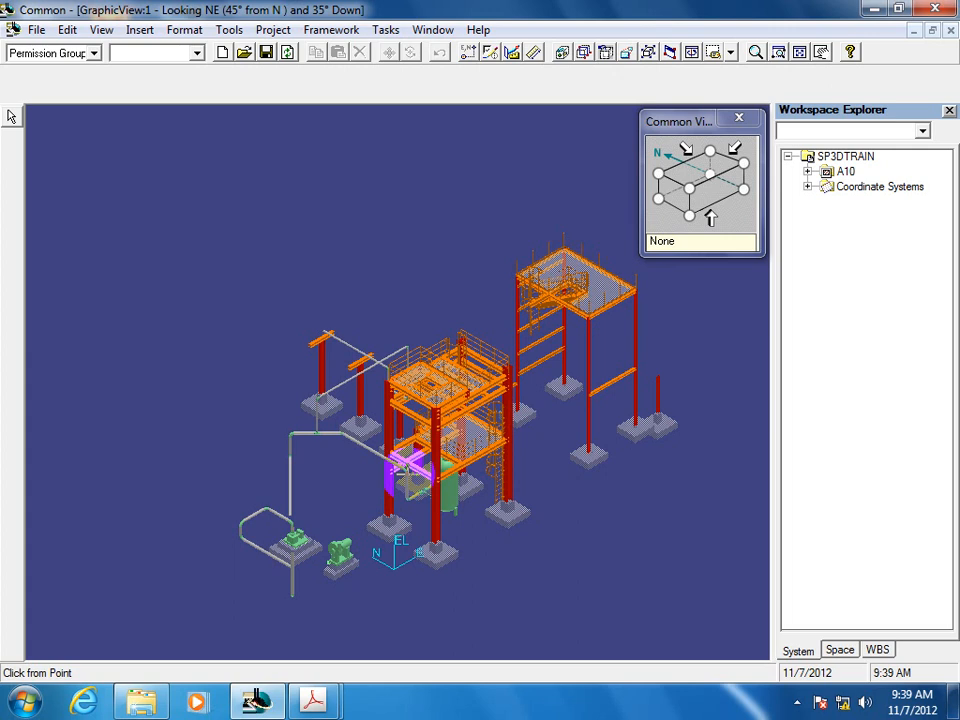
key("Escape")
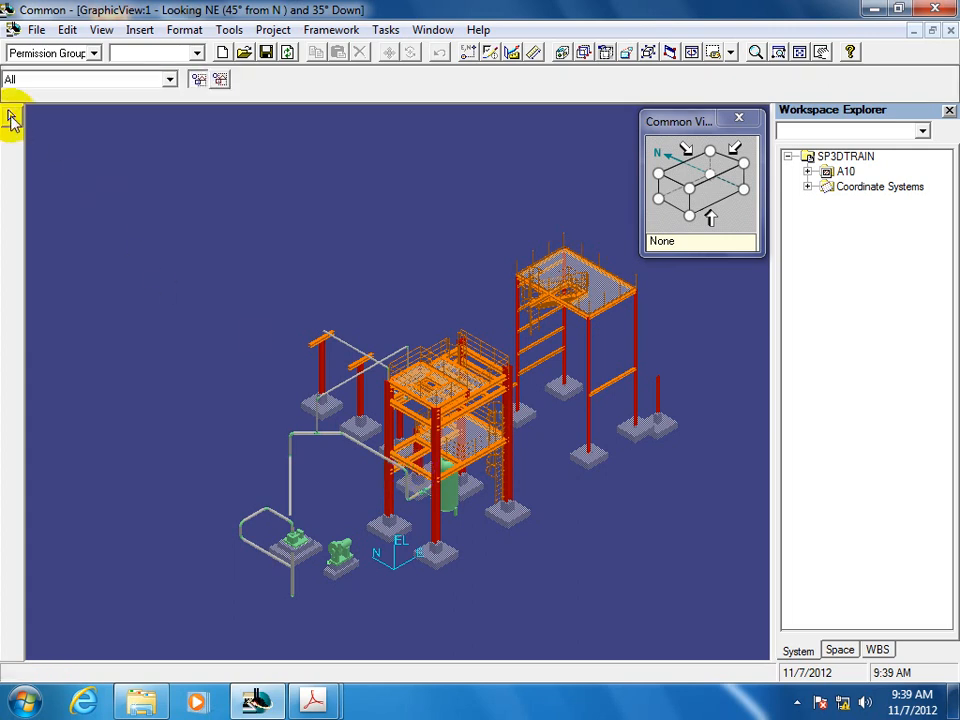
Switch to the Grids task
left_click(386, 34)
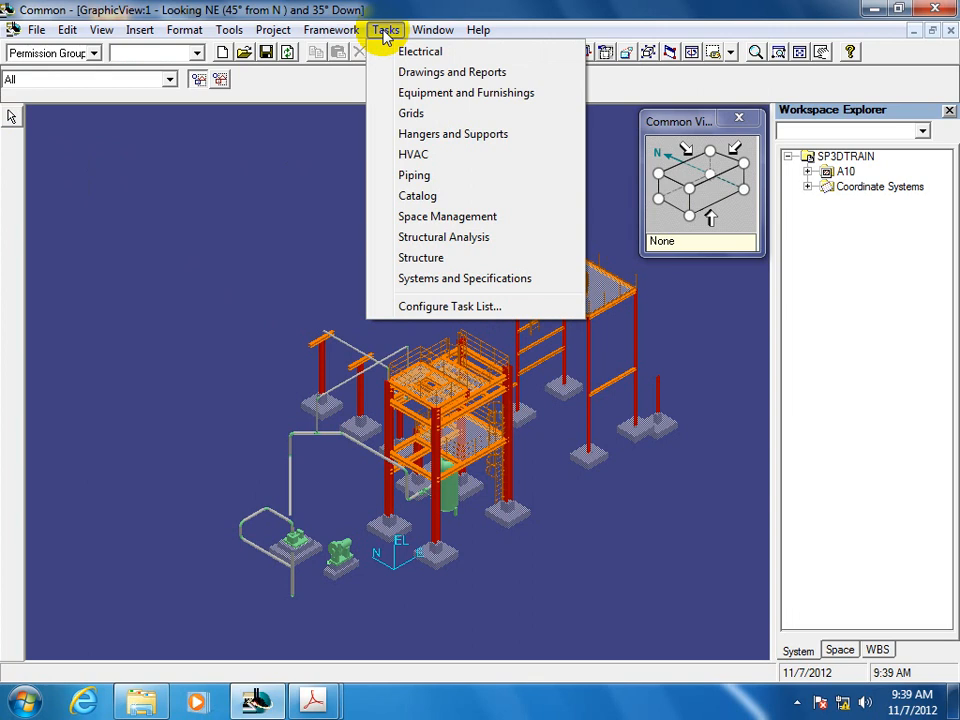
left_click(428, 116)
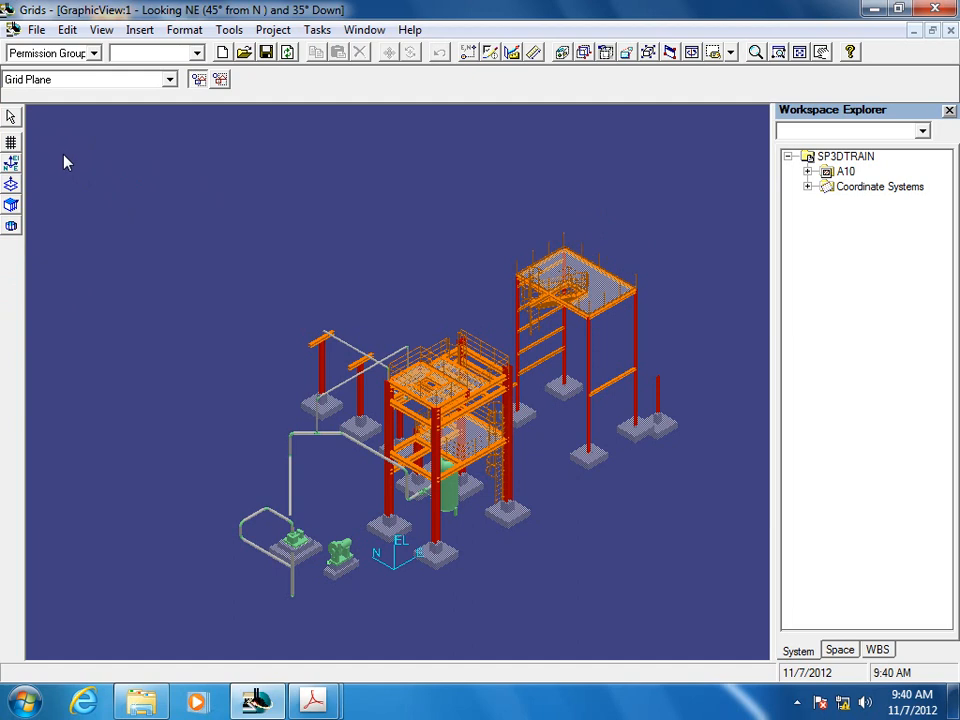
left_click(12, 146)
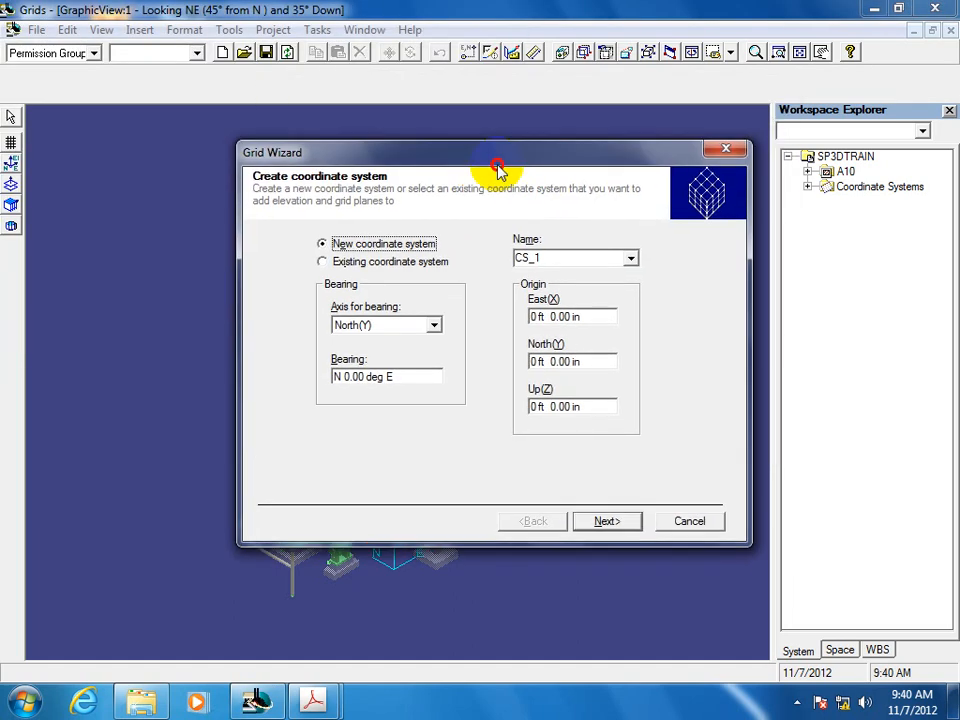
left_click_drag(497, 164, 487, 173)
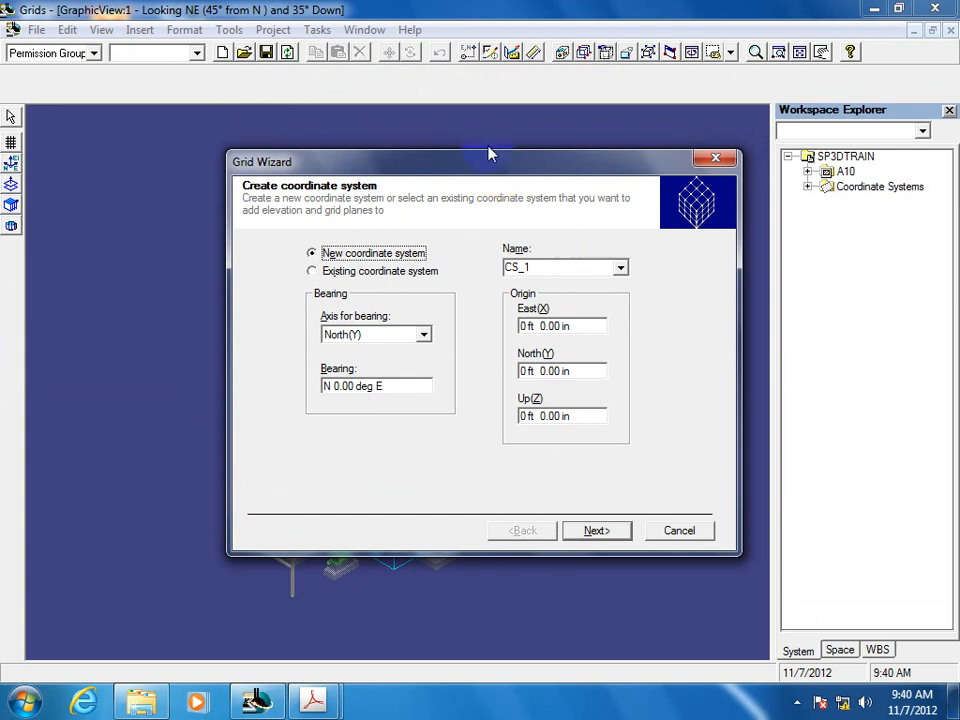
left_click_drag(551, 167, 220, 253)
left_click_drag(369, 147, 529, 141)
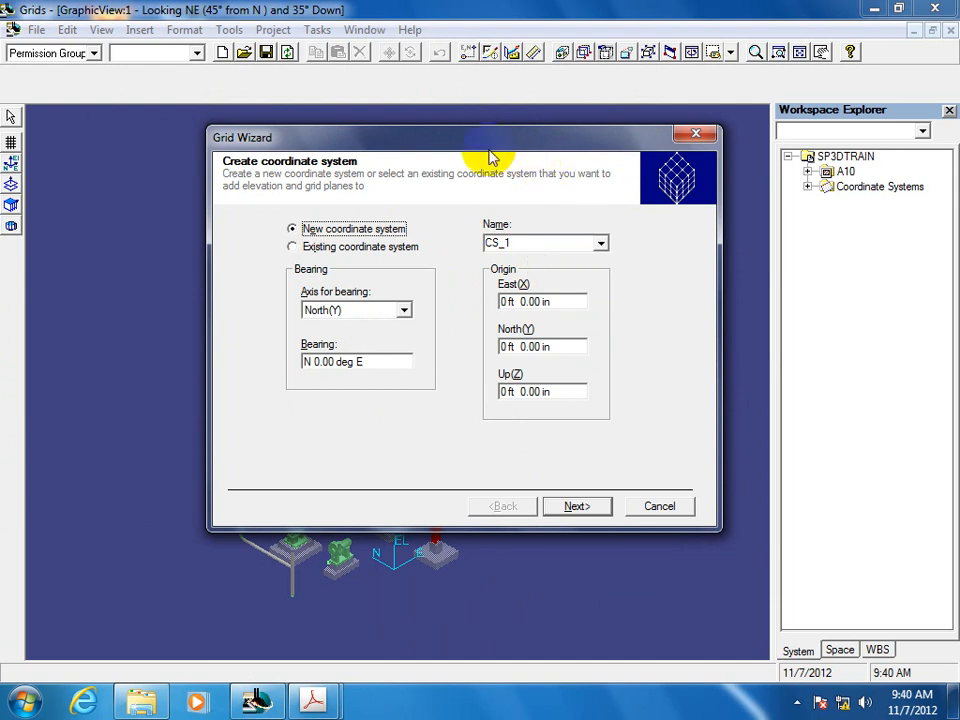
left_click_drag(454, 142, 209, 127)
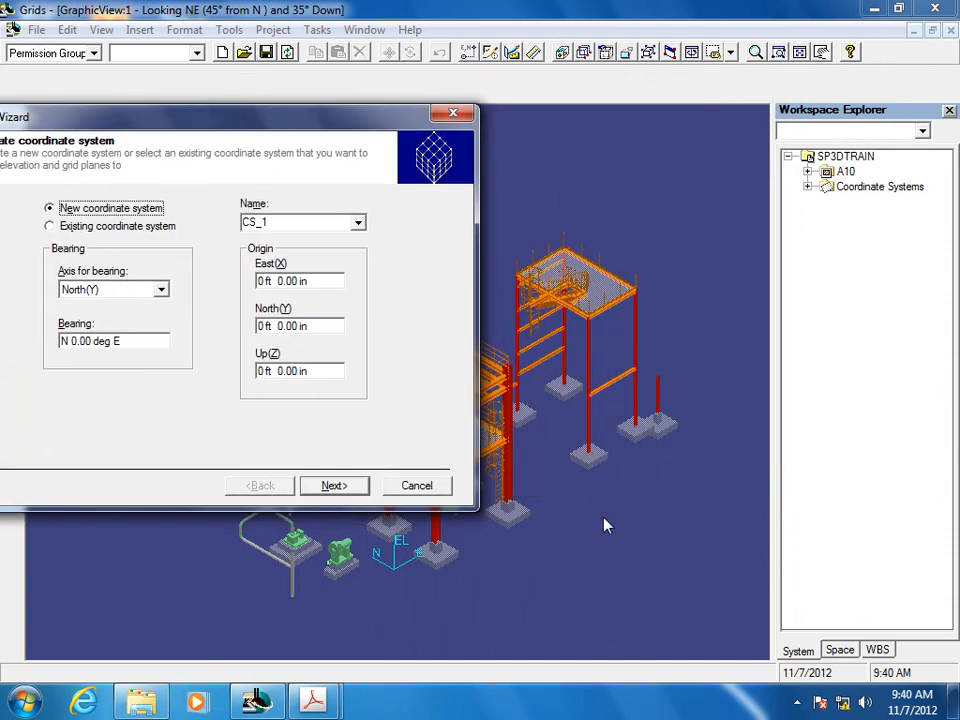
left_click(808, 172)
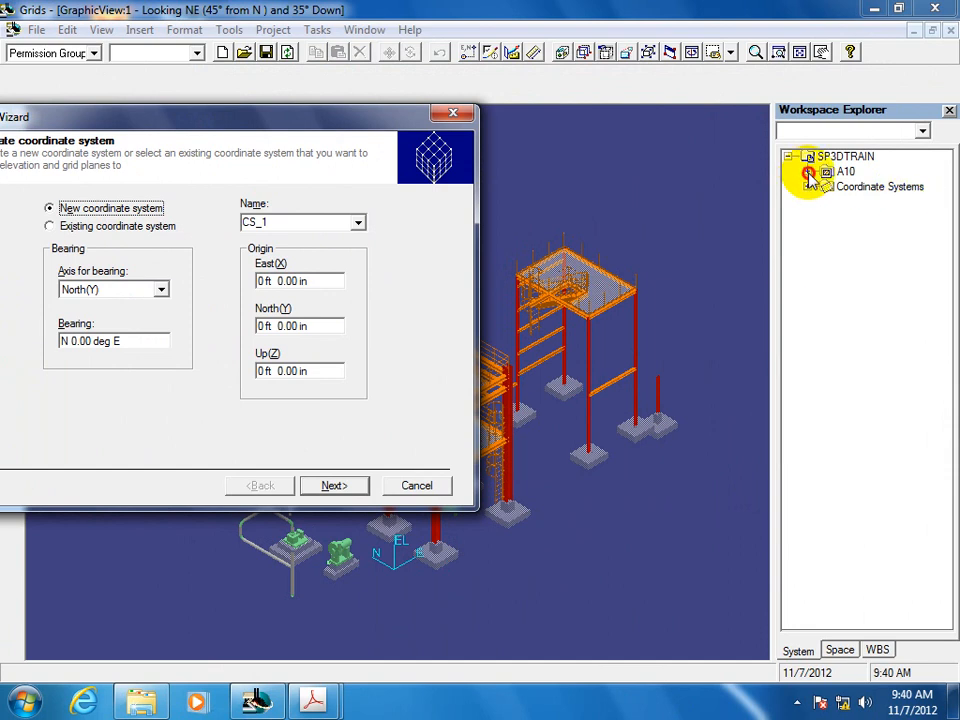
left_click(810, 186)
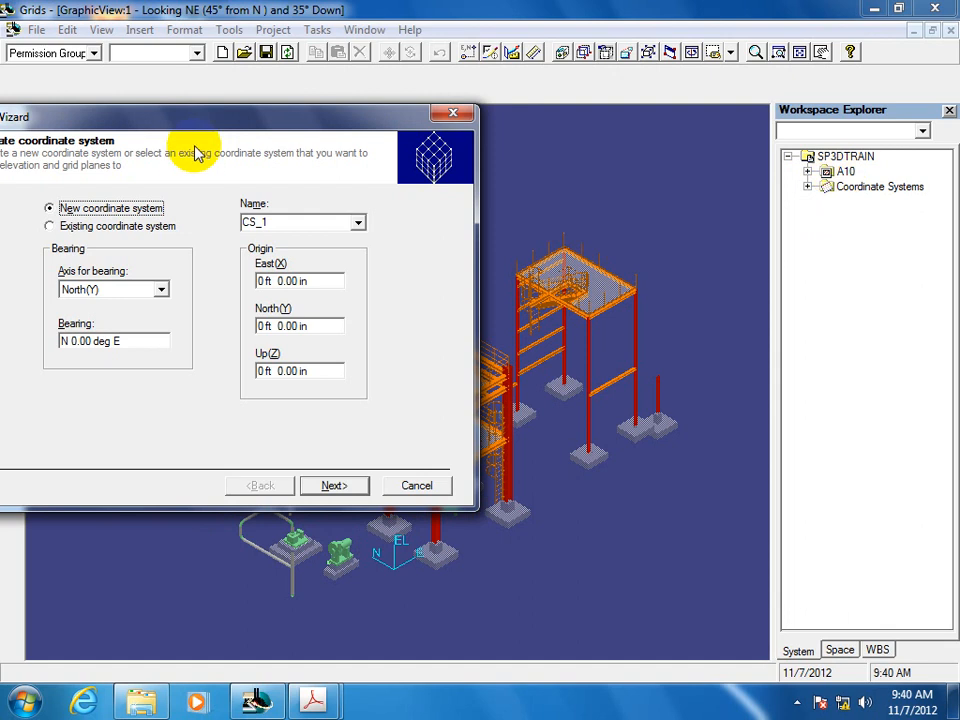
left_click_drag(216, 124, 196, 160)
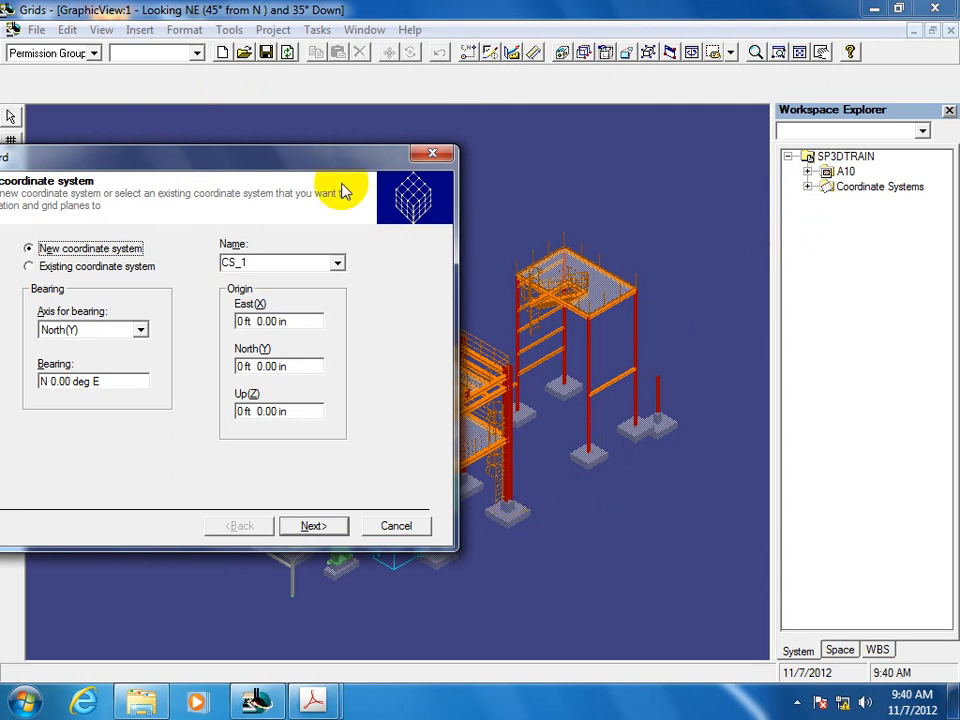
left_click_drag(88, 165, 570, 227)
left_click_drag(798, 229, 776, 235)
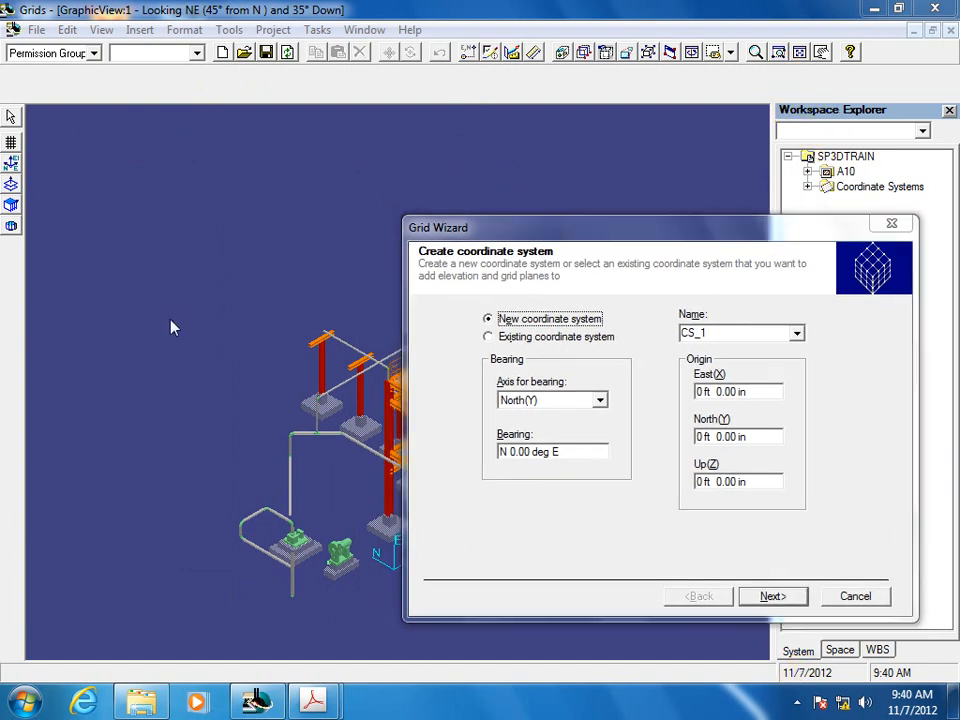
left_click(890, 223)
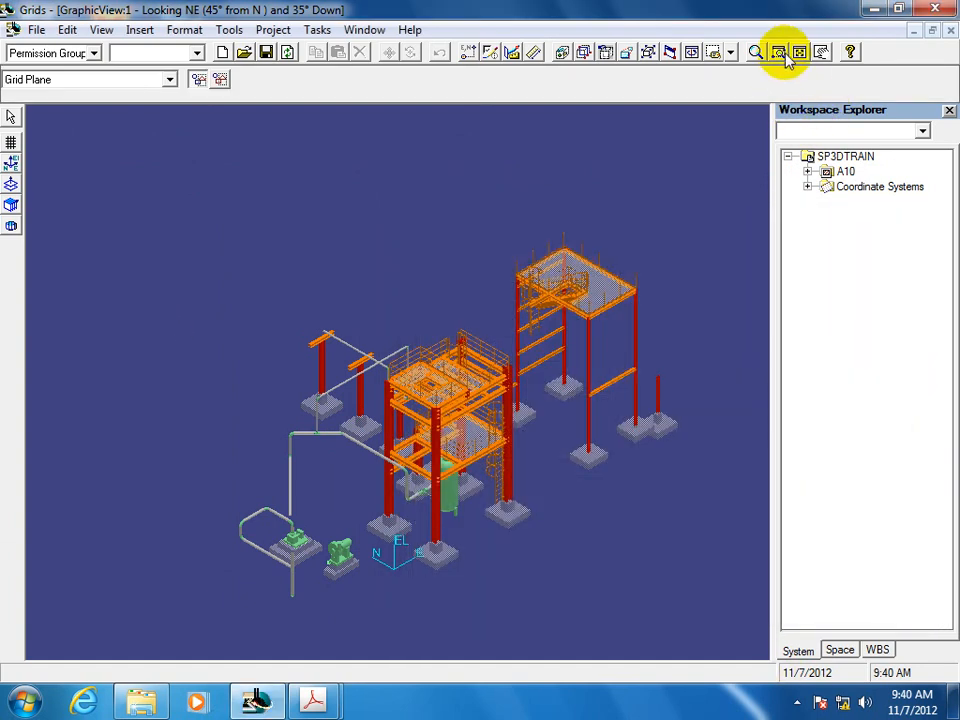
Expand the Coordinate Systems folder under SP3DTRAIN in the Workspace Explorer
left_click(757, 54)
left_click_drag(380, 296, 352, 353)
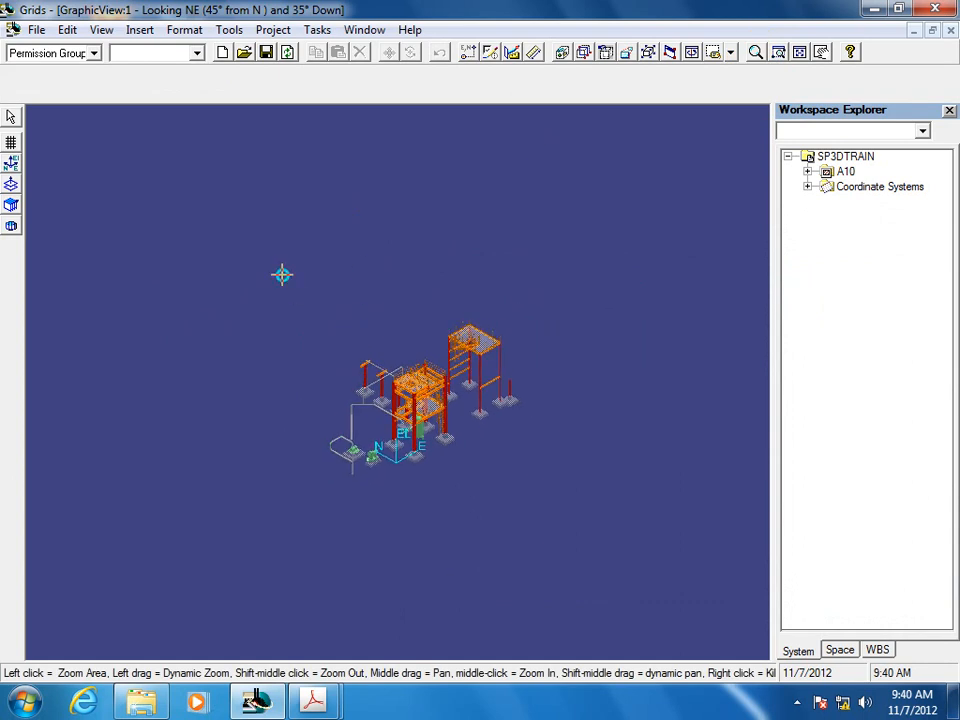
right_click(300, 284)
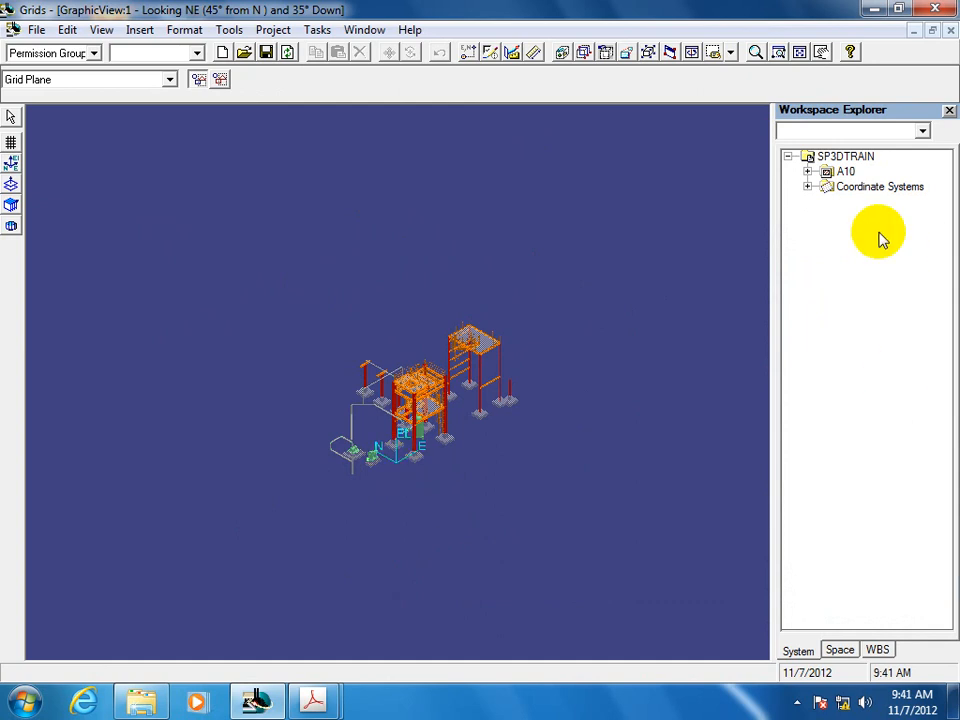
left_click(808, 187)
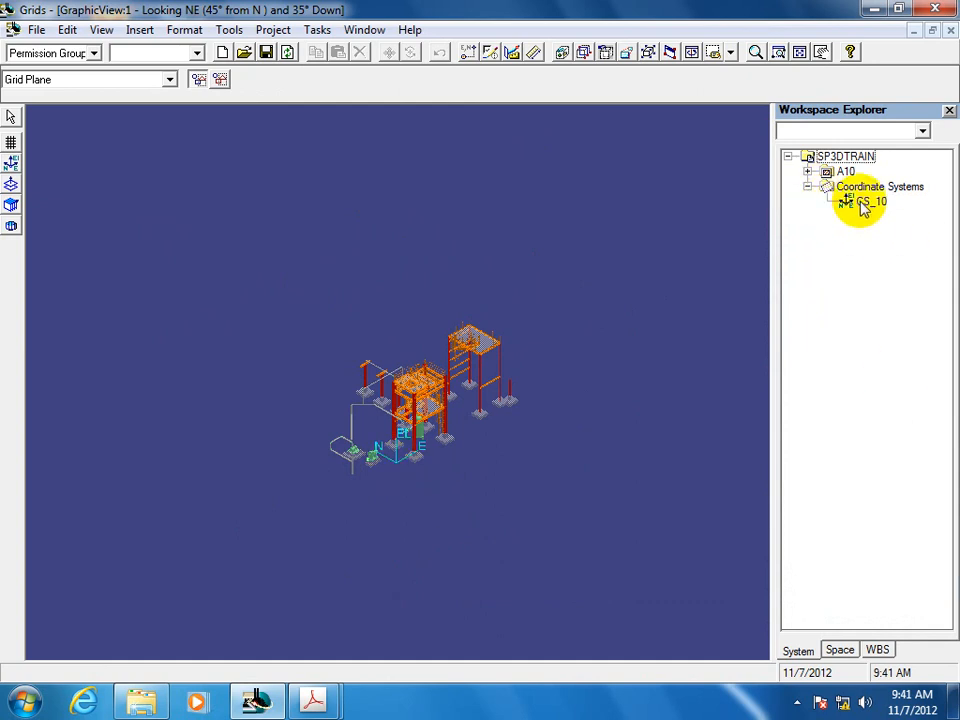
Display the PinPoint controls and browse for another coordinate system, leaving Global as the reference
left_click(468, 52)
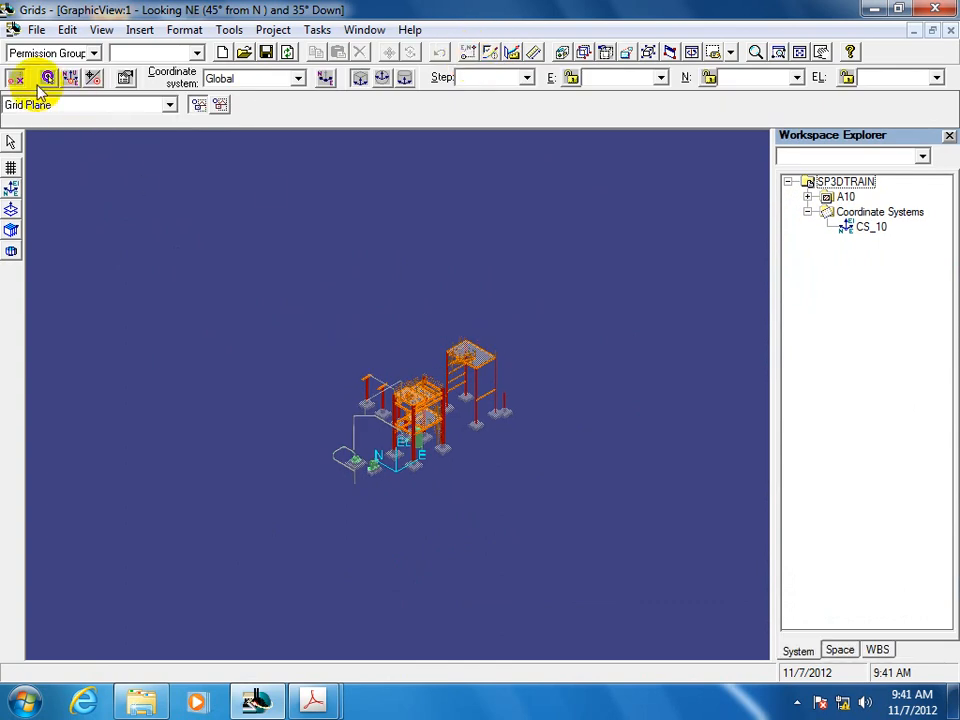
left_click(299, 80)
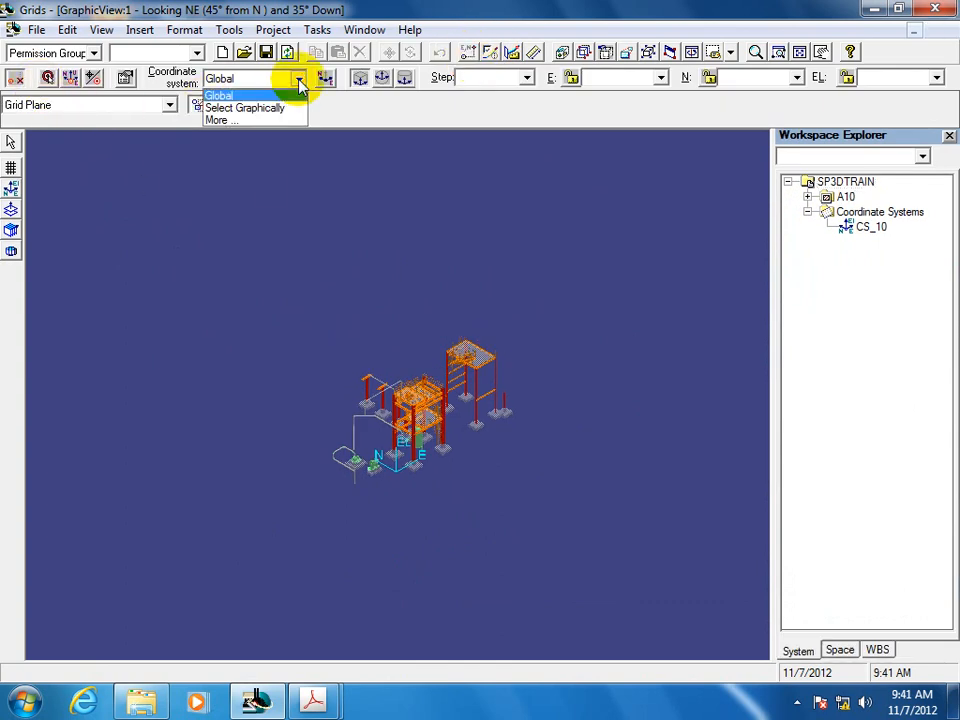
left_click(258, 121)
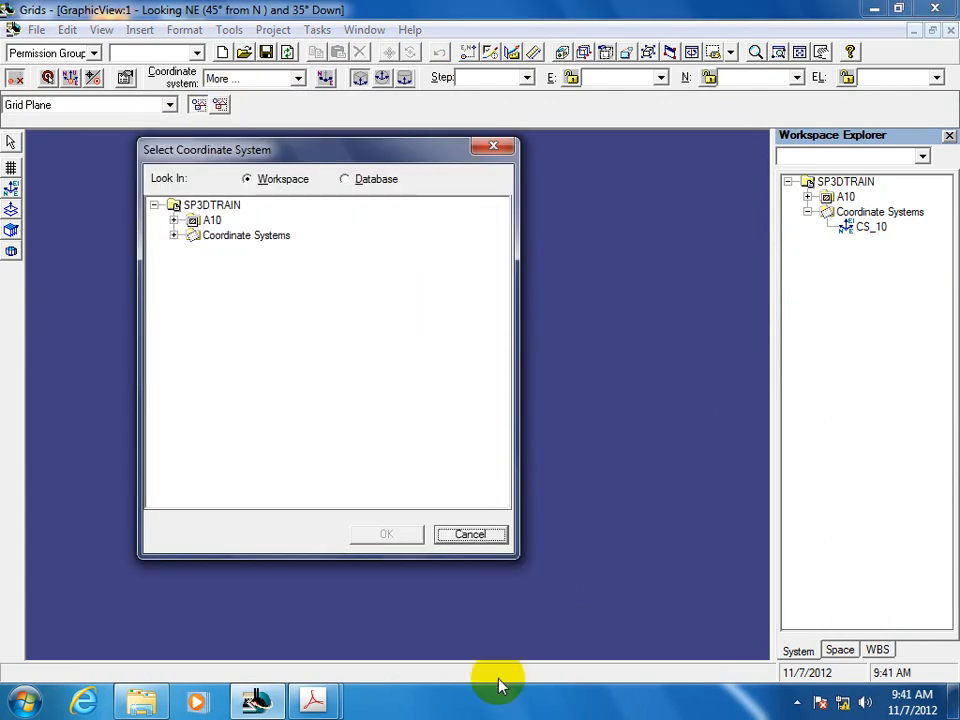
left_click(471, 534)
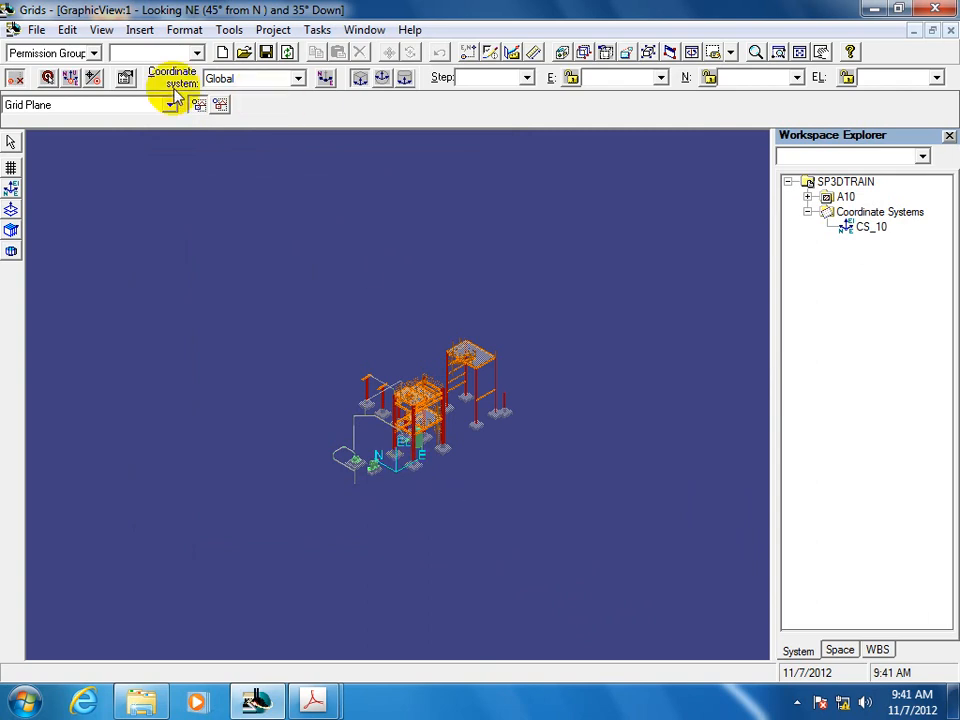
Start Measure with the PinPoint controls active and zoom in on the plant structures and the coordinate axes
left_click(535, 54)
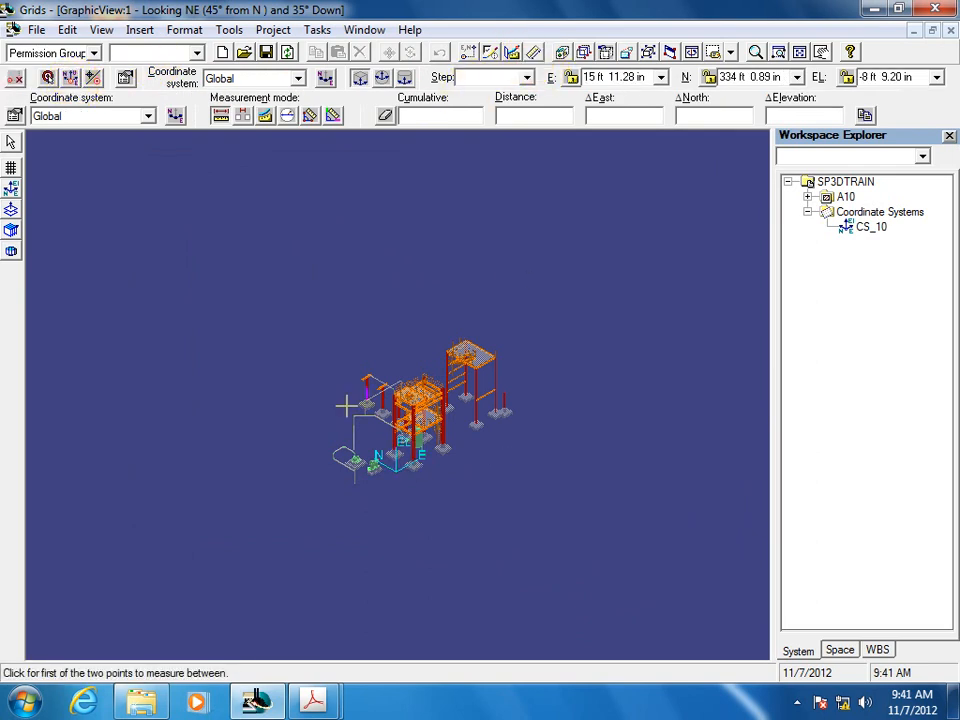
left_click(69, 78)
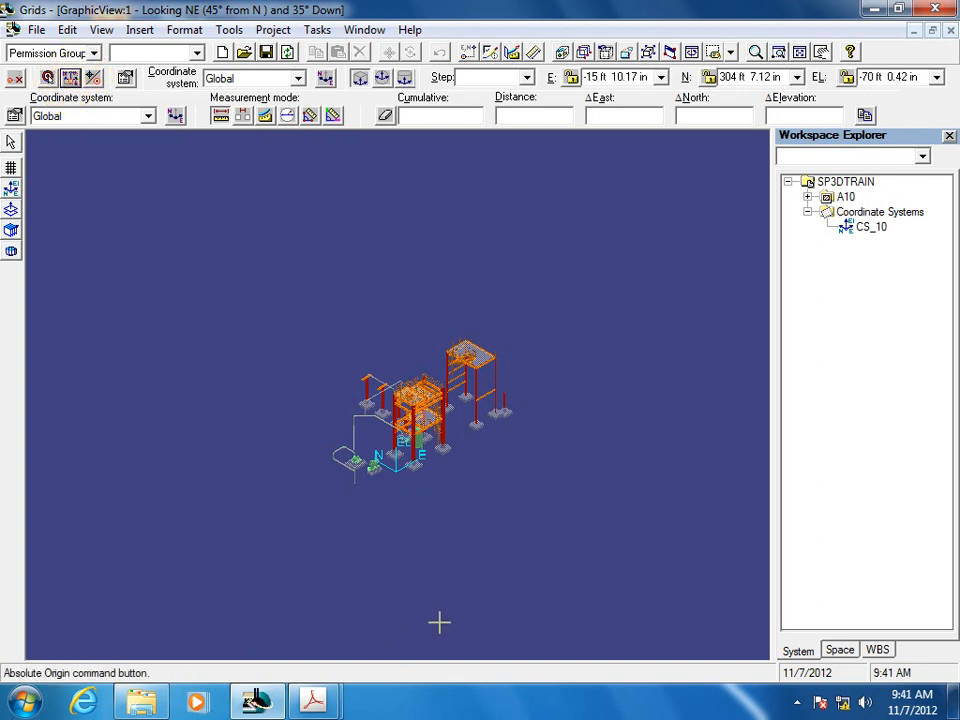
left_click(47, 78)
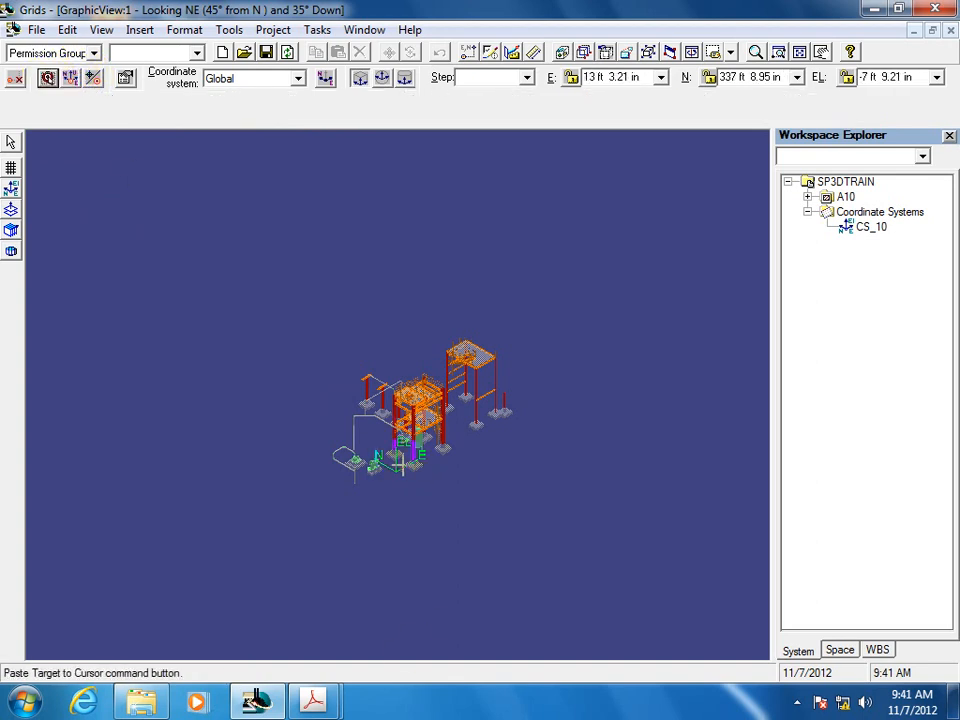
left_click(778, 52)
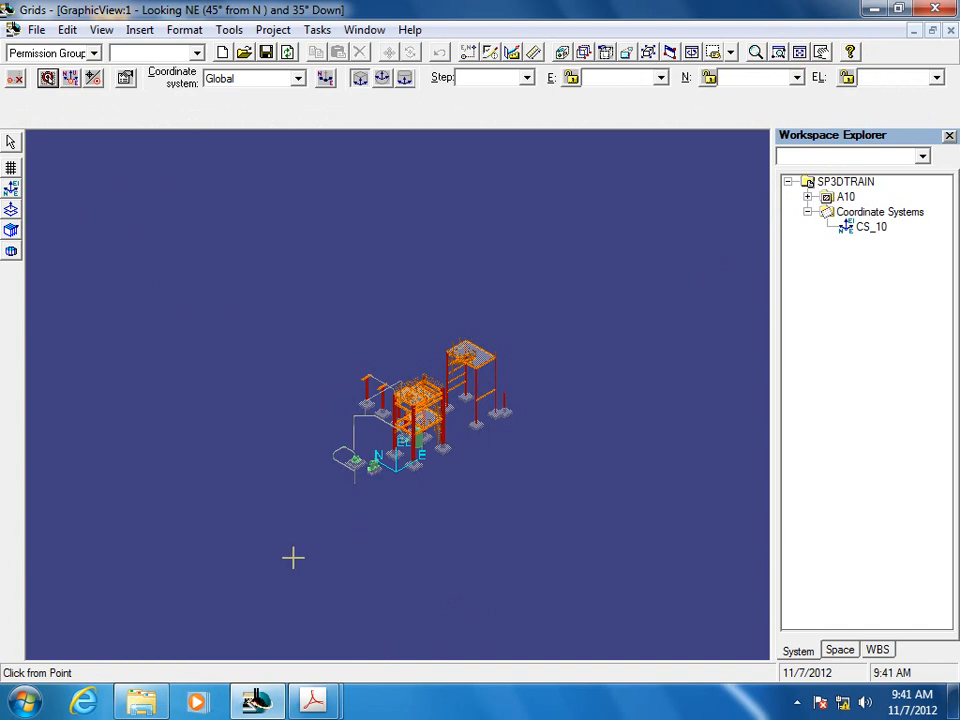
left_click(313, 510)
left_click(557, 349)
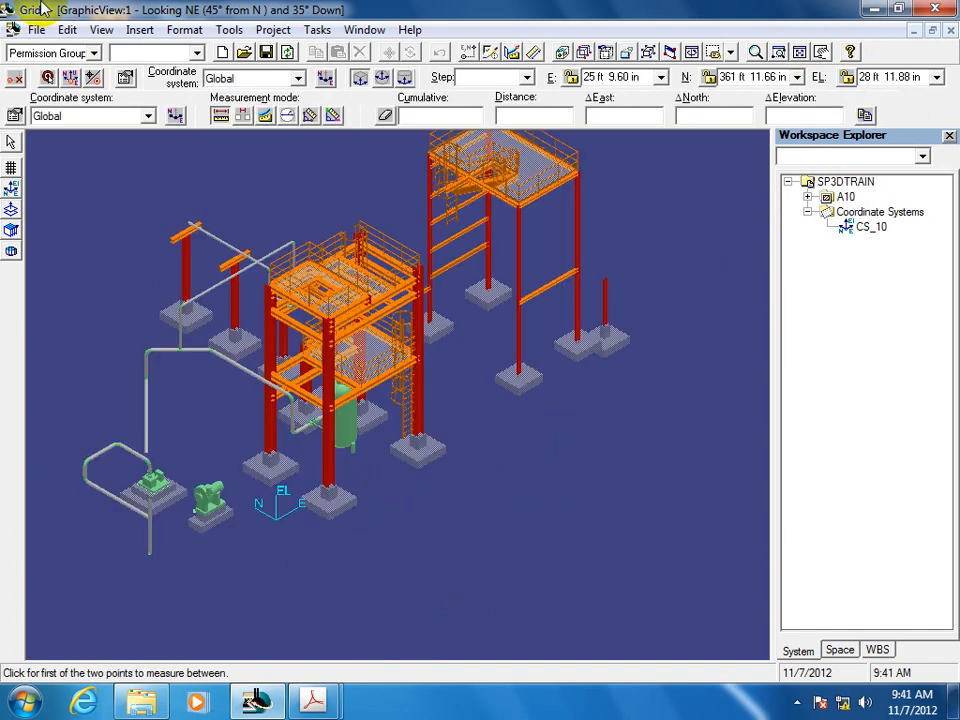
Try the PinPoint target and toggle its help lines and distance values, and leave Measure
left_click(46, 78)
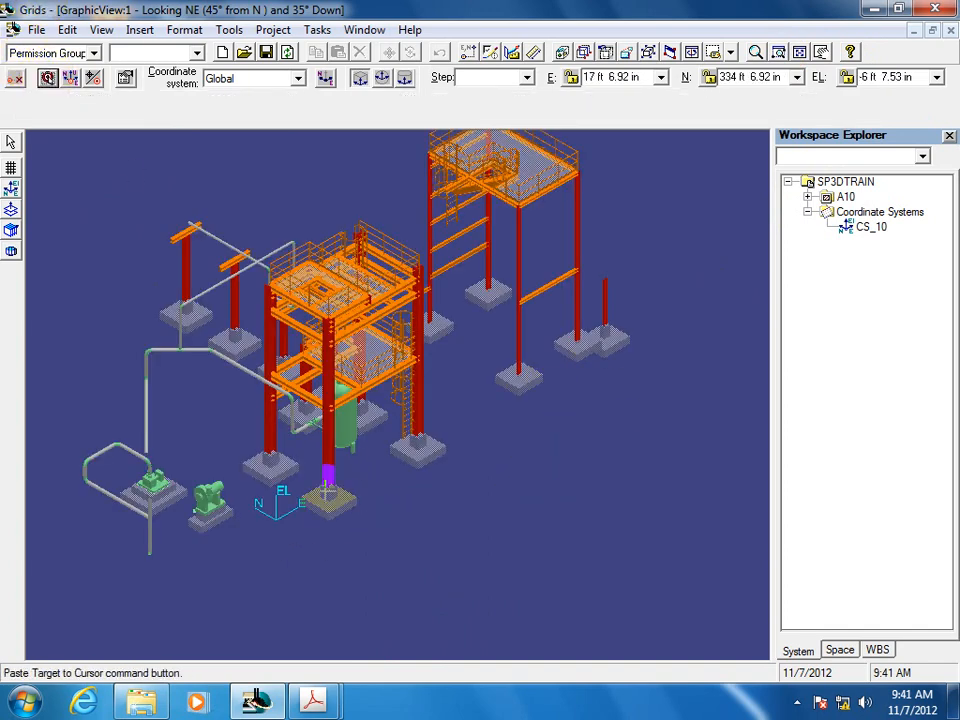
left_click(15, 78)
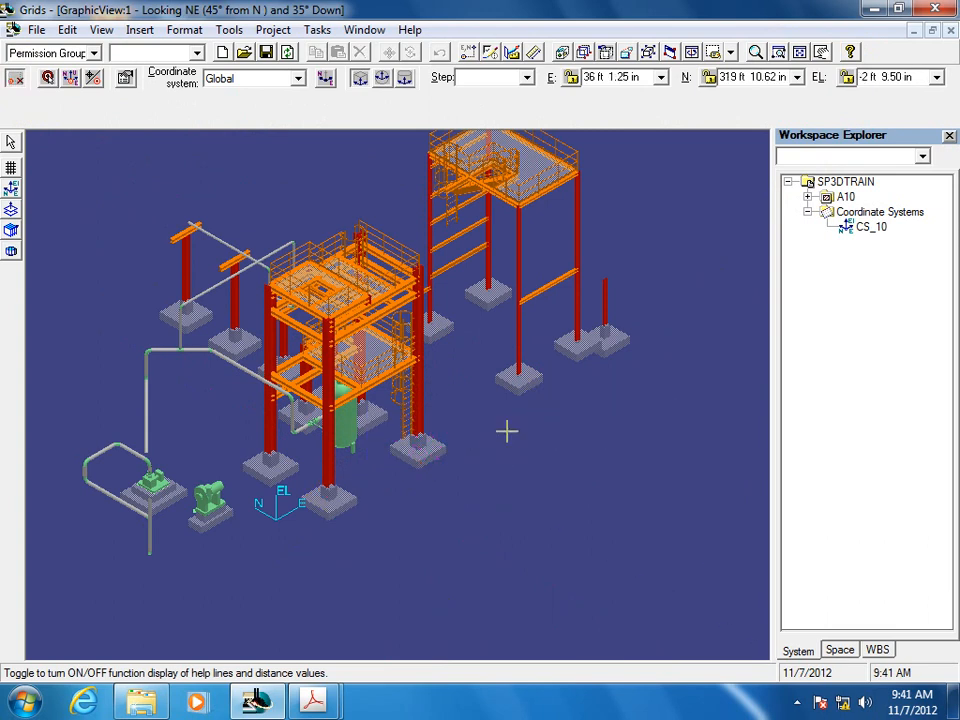
left_click(533, 52)
left_click(10, 141)
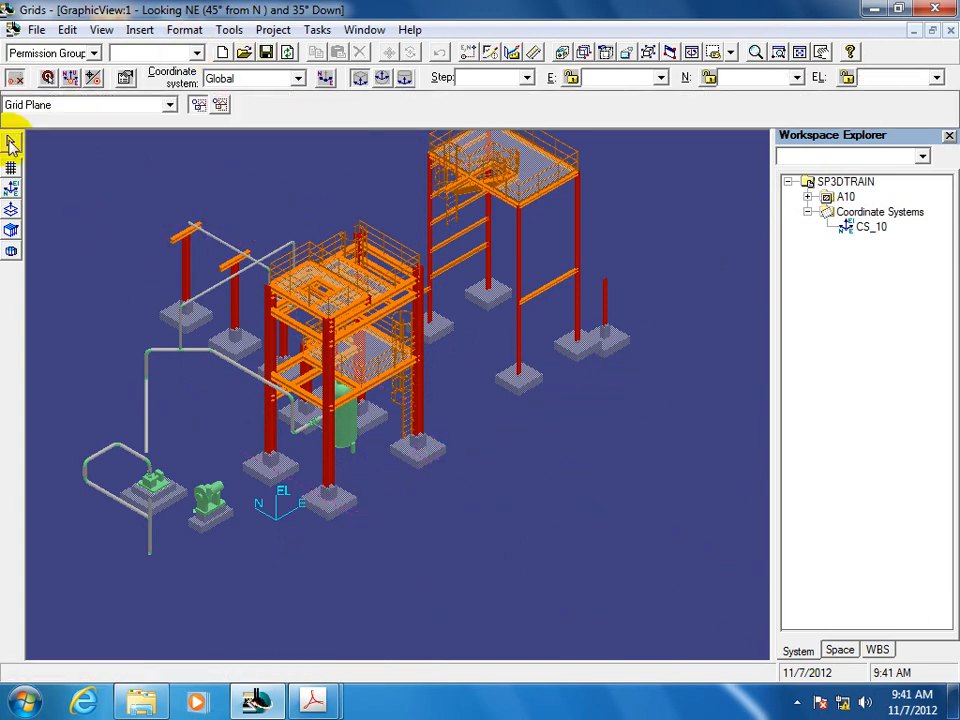
Set the distance readout unit to m in the Units of Measure options and apply the change
left_click(266, 53)
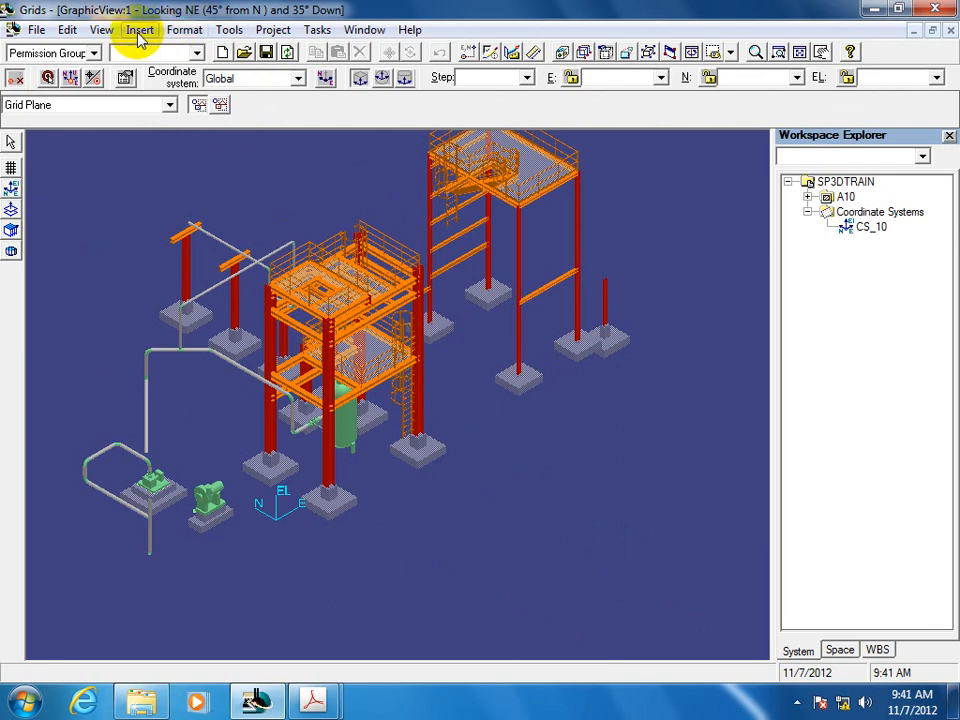
left_click(190, 31)
left_click(227, 30)
left_click(238, 321)
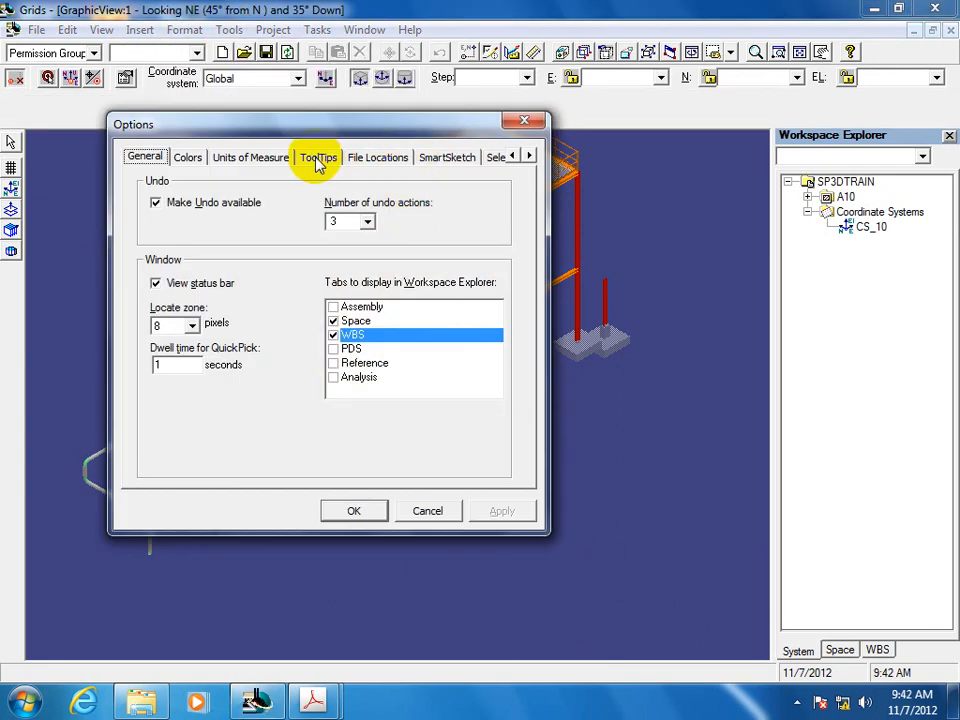
left_click(318, 156)
left_click(430, 159)
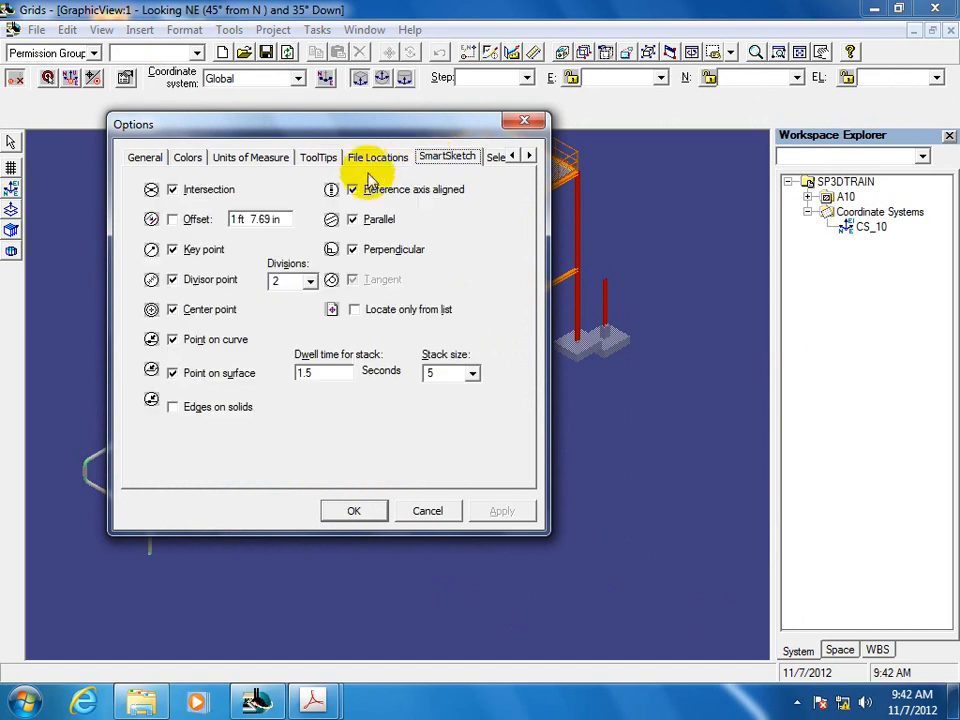
left_click(359, 162)
left_click(250, 160)
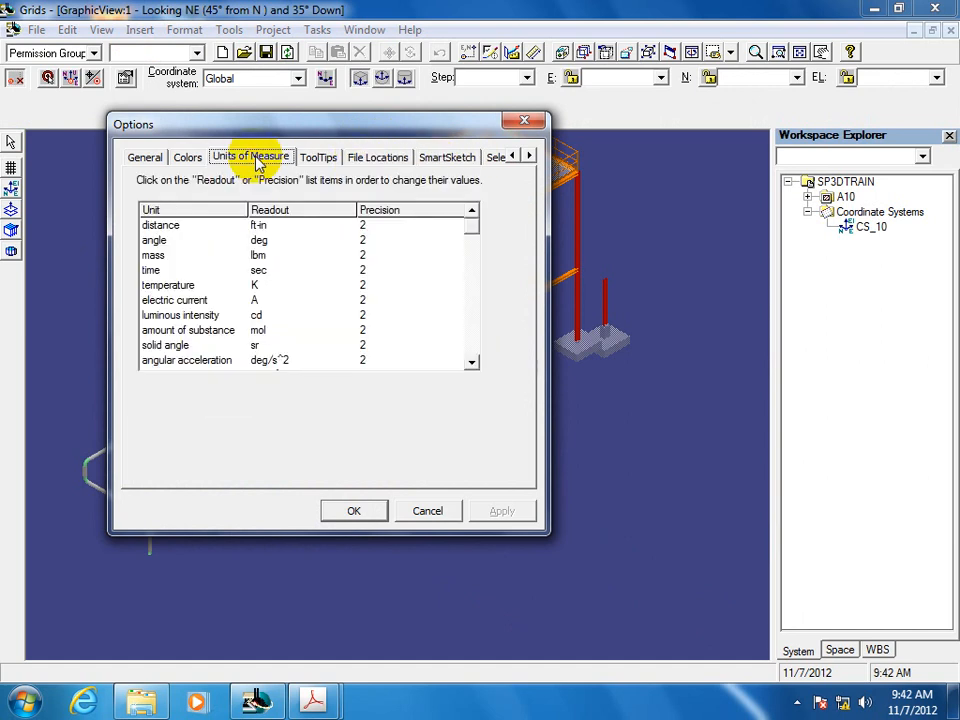
left_click(272, 228)
left_click(344, 229)
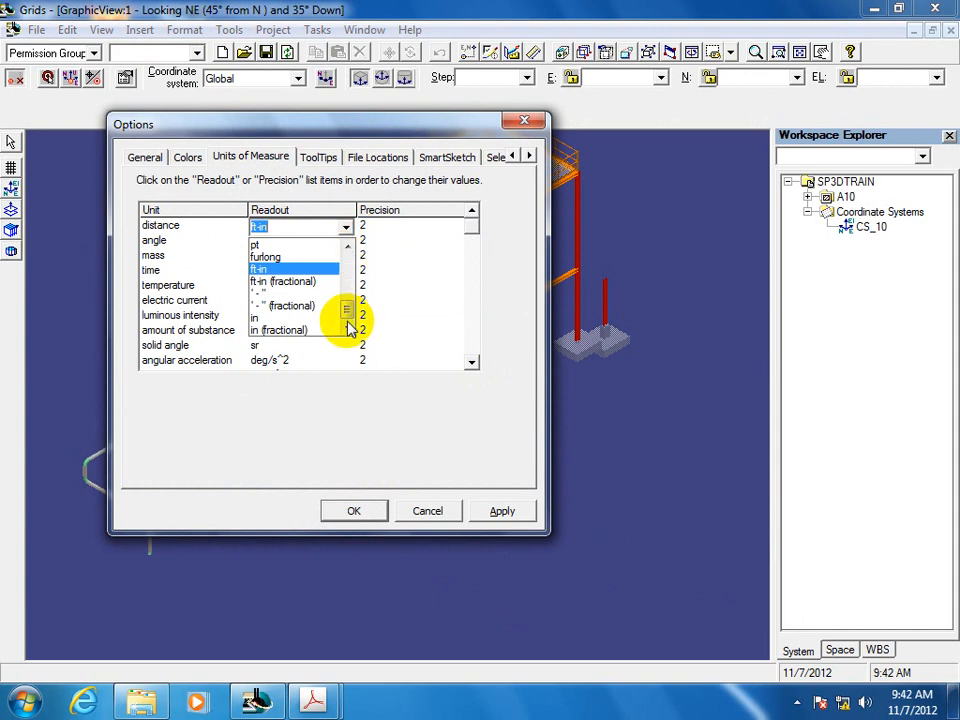
left_click_drag(349, 317, 354, 251)
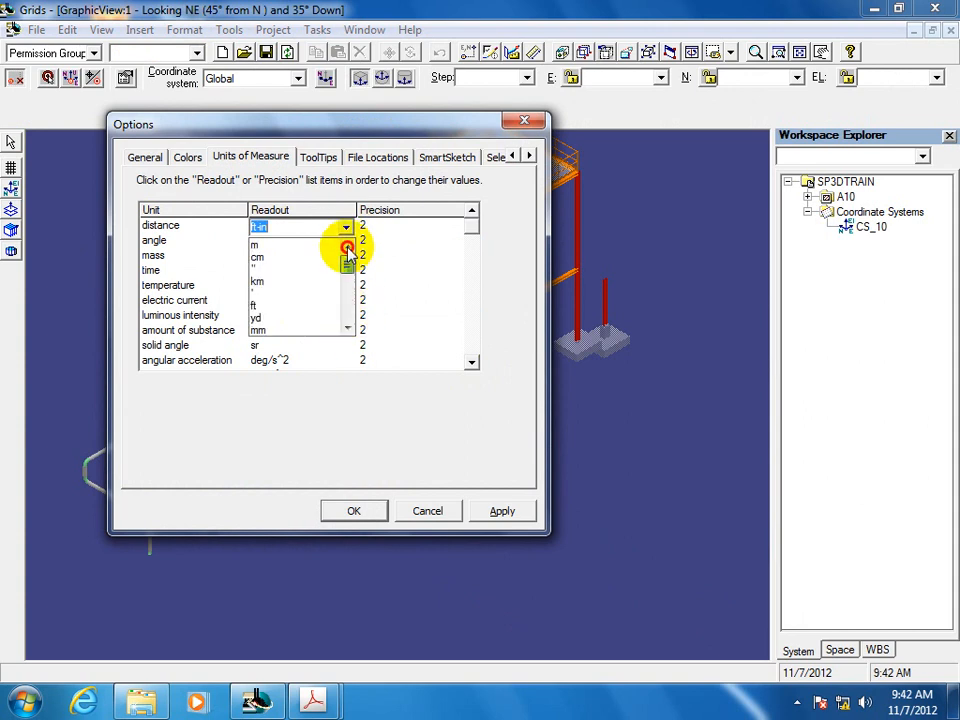
left_click(272, 250)
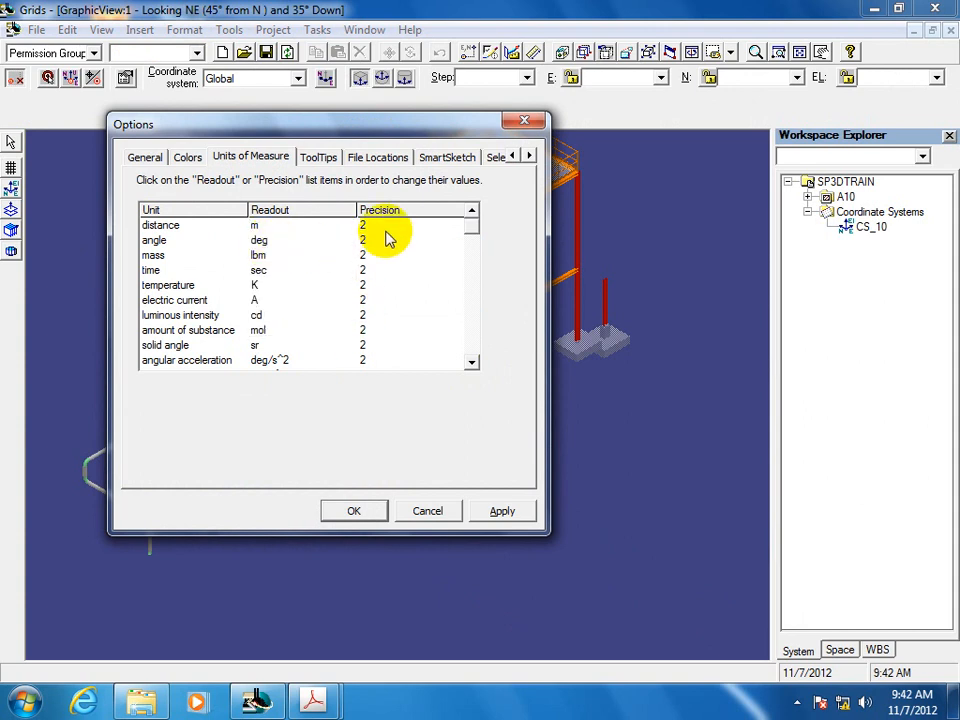
left_click(373, 513)
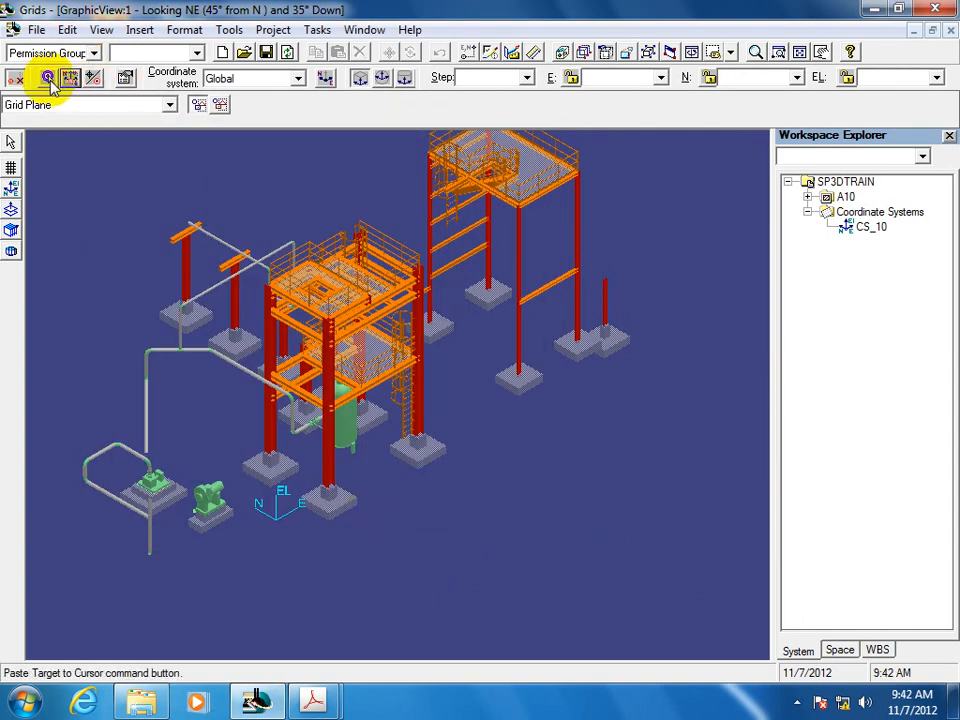
Start the Grid Wizard to create a new coordinate system, and position its dialog over the model
left_click(47, 78)
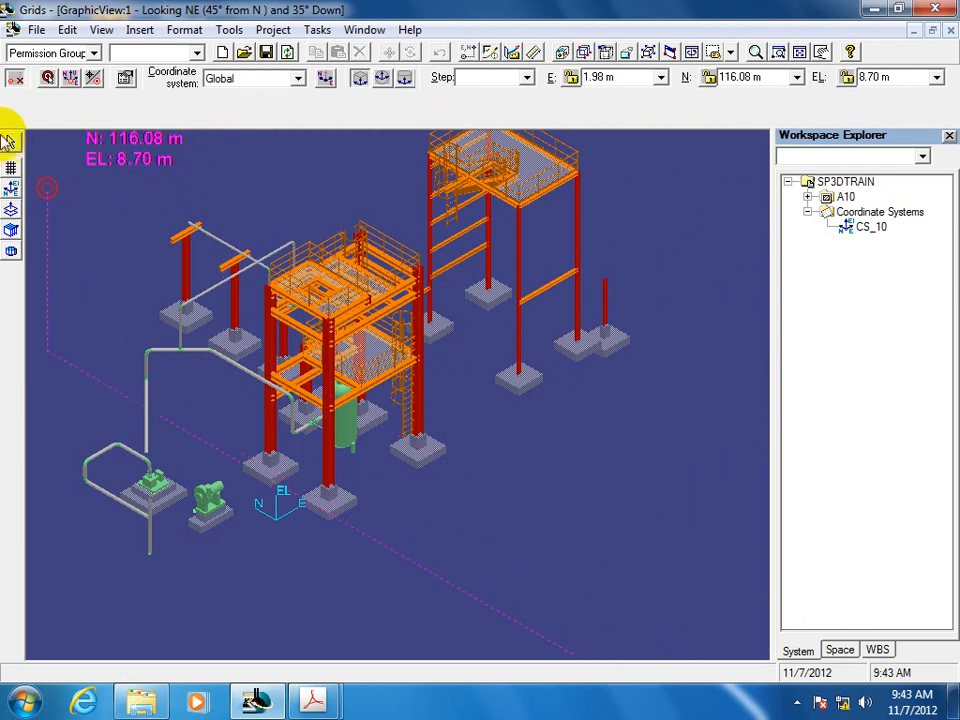
left_click(11, 168)
left_click(12, 182)
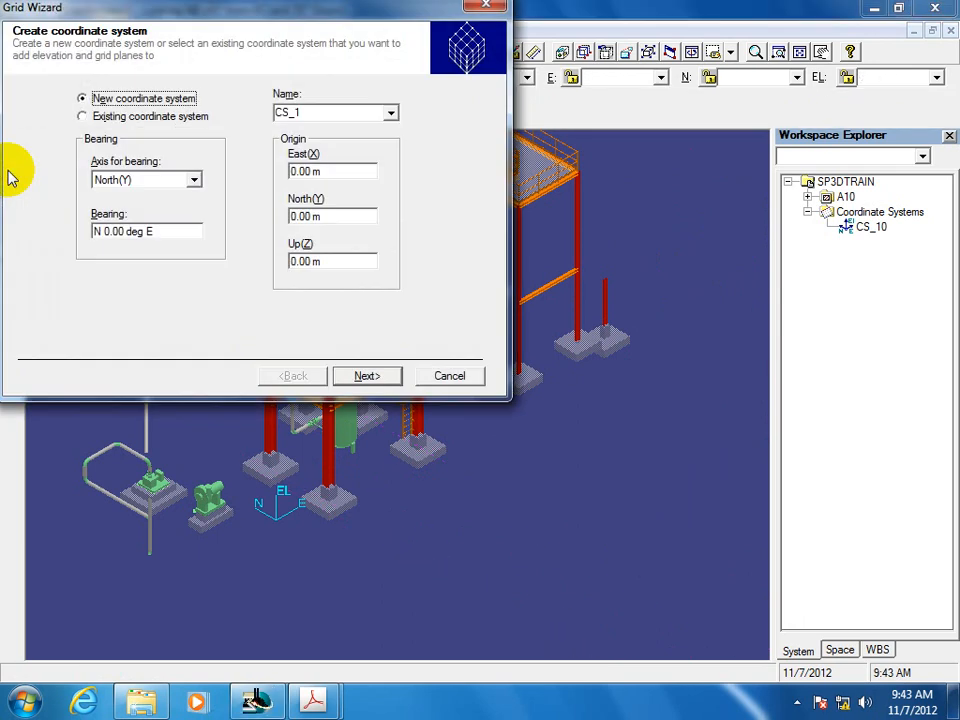
left_click_drag(280, 14, 579, 207)
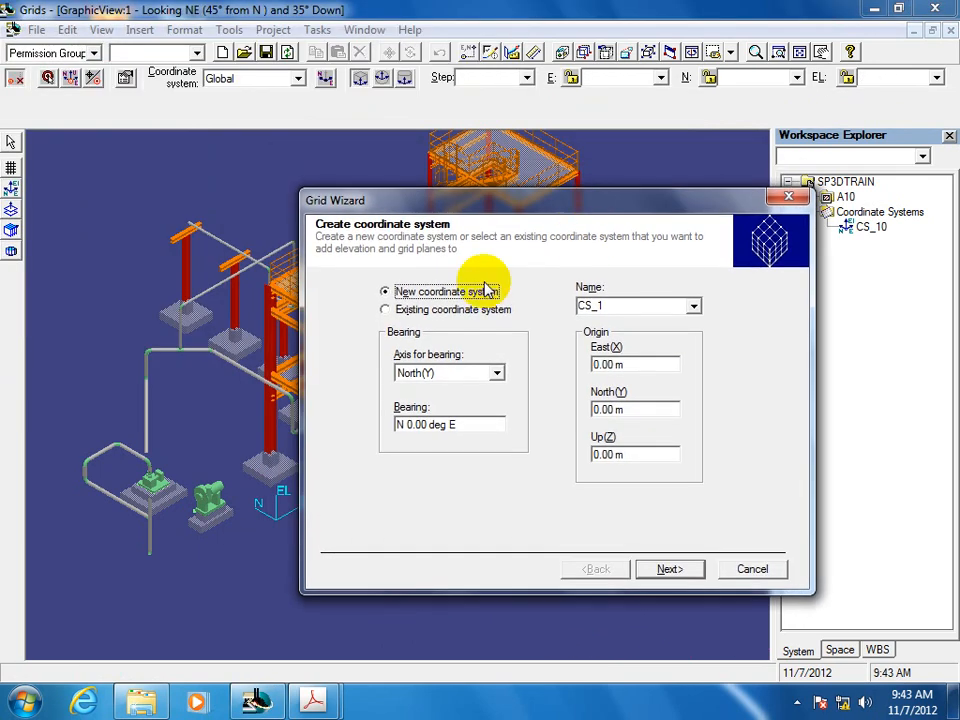
Name the new coordinate system TRN_STR_10 in the Grid Wizard
double_click(631, 308)
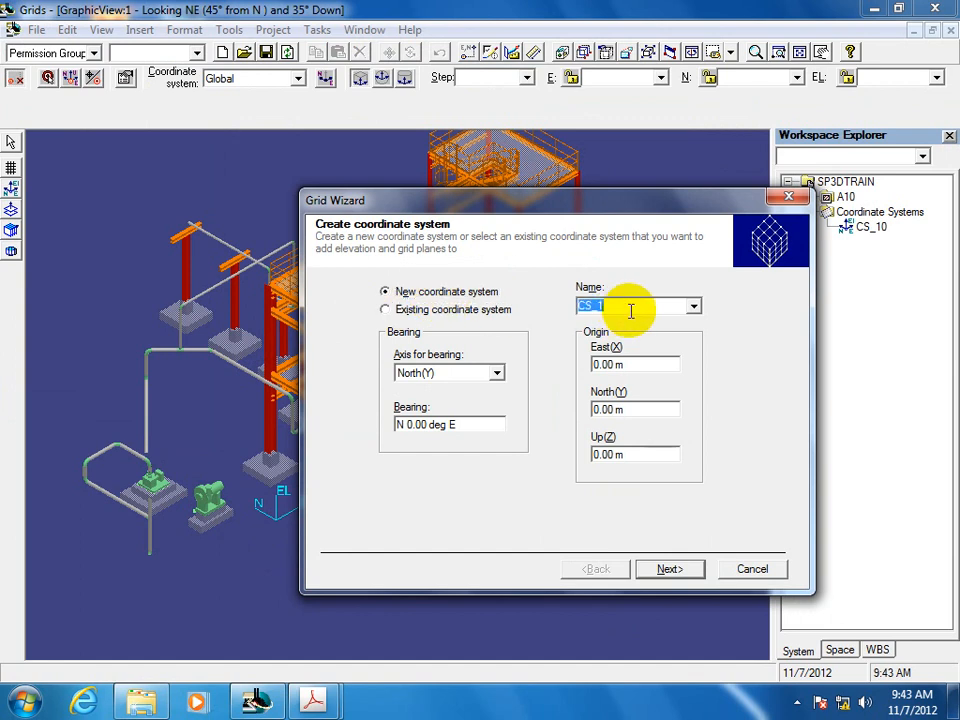
type("tr")
key("BackSpace")
key("BackSpace")
type("TRN_")
type("0")
key("BackSpace")
type("STR_10")
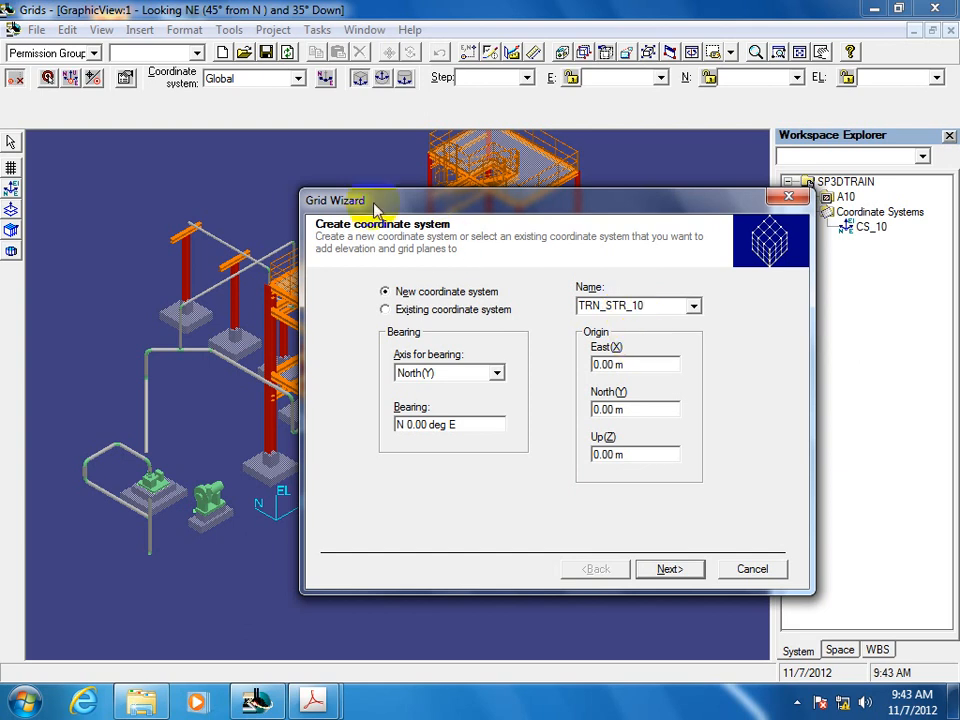
left_click_drag(376, 203, 419, 226)
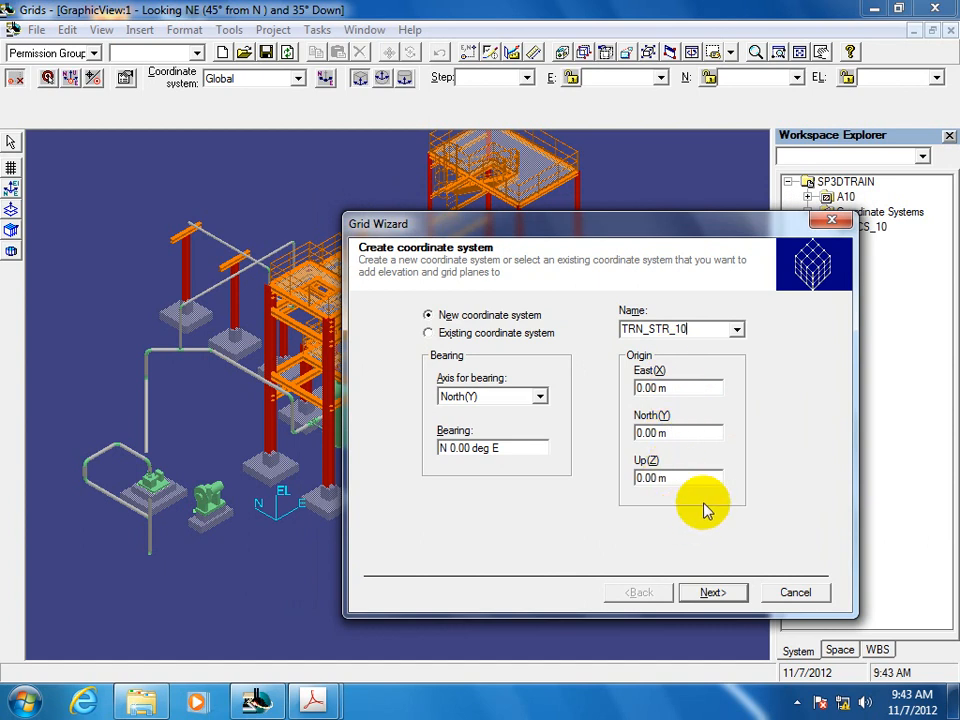
Set the origin of TRN_STR_10 to East 30 m and North 100 m
left_click(683, 388)
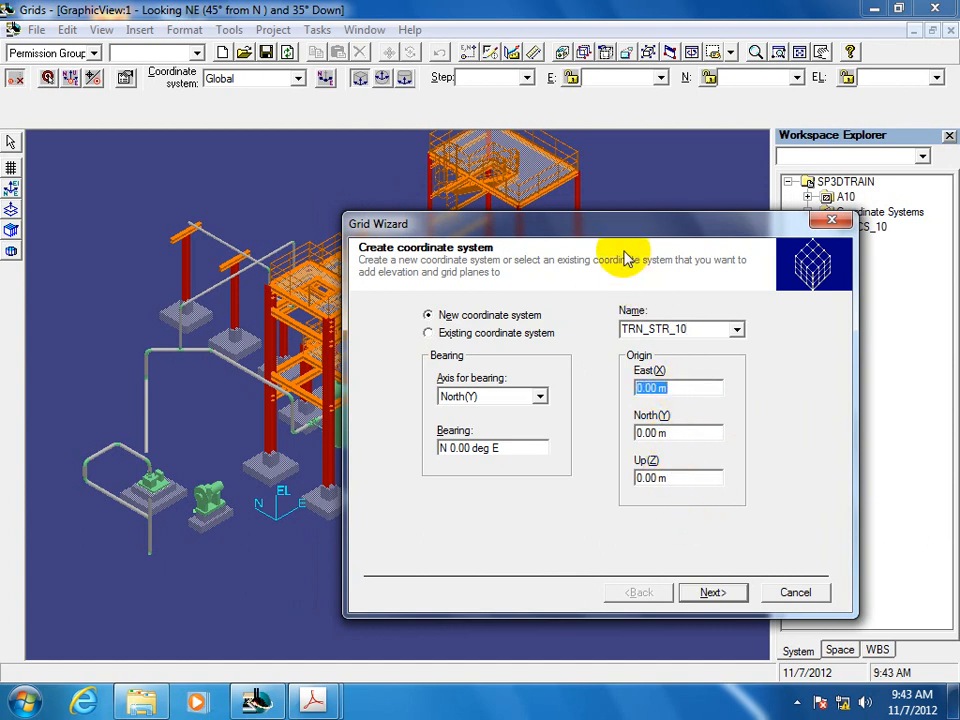
left_click_drag(625, 232, 478, 236)
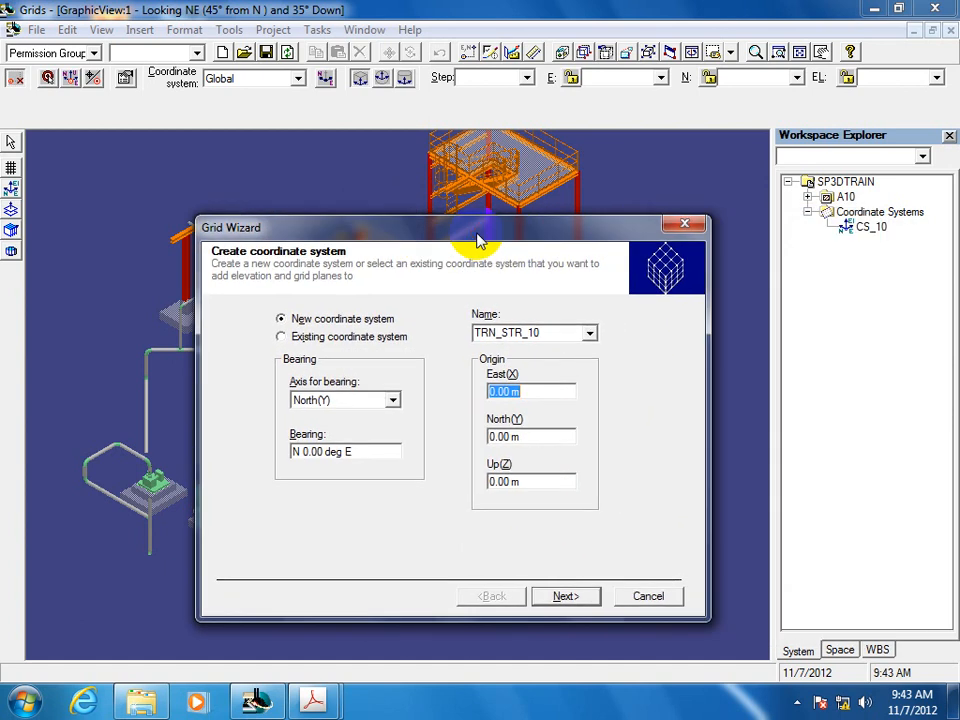
type("30")
key("Tab")
type("1")
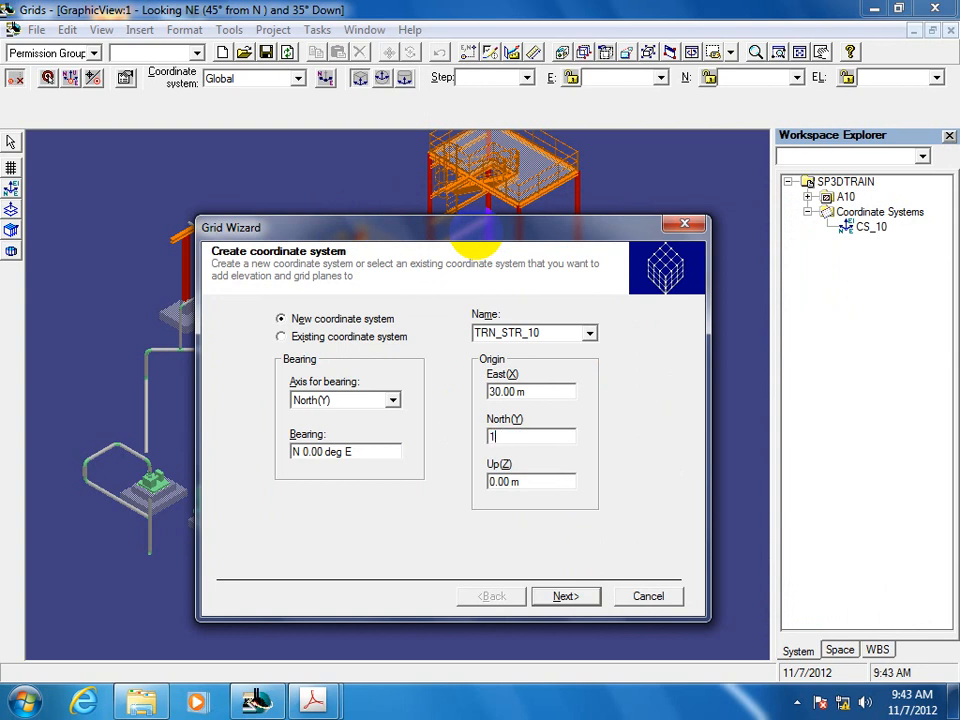
type("00")
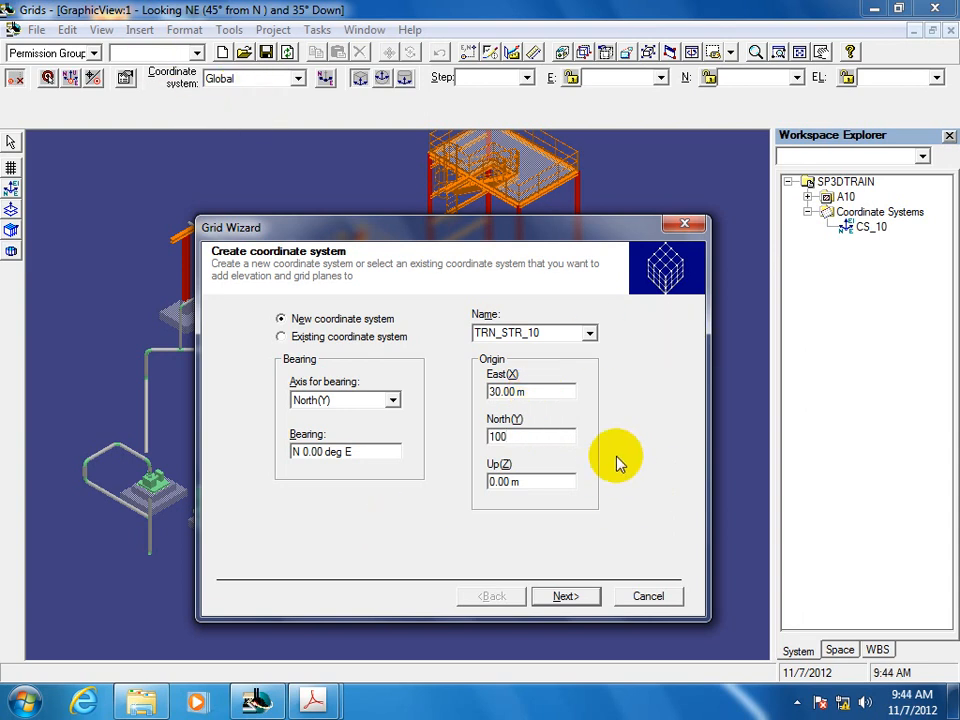
left_click(525, 478)
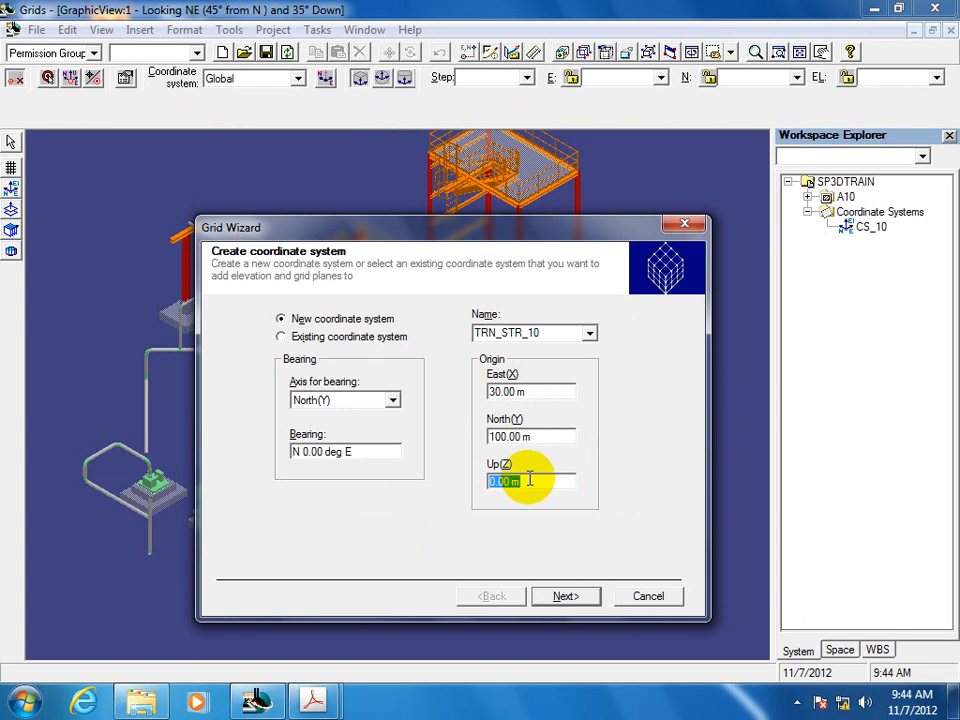
left_click(540, 436)
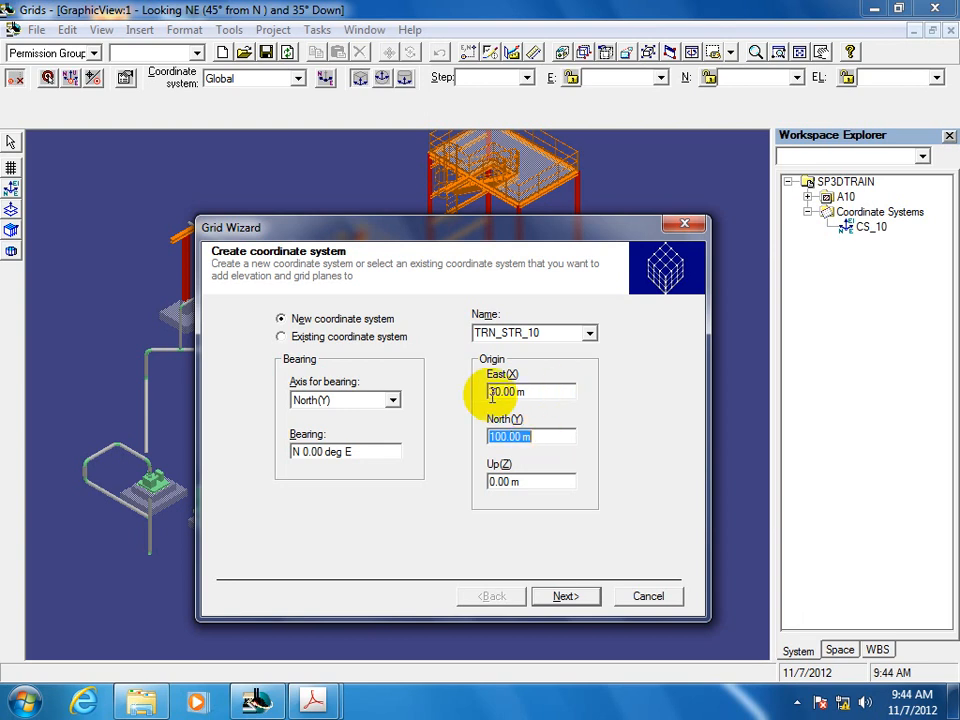
Review the bearing, origin and name settings of the new coordinate system against the model behind the dialog
left_click_drag(231, 227, 455, 231)
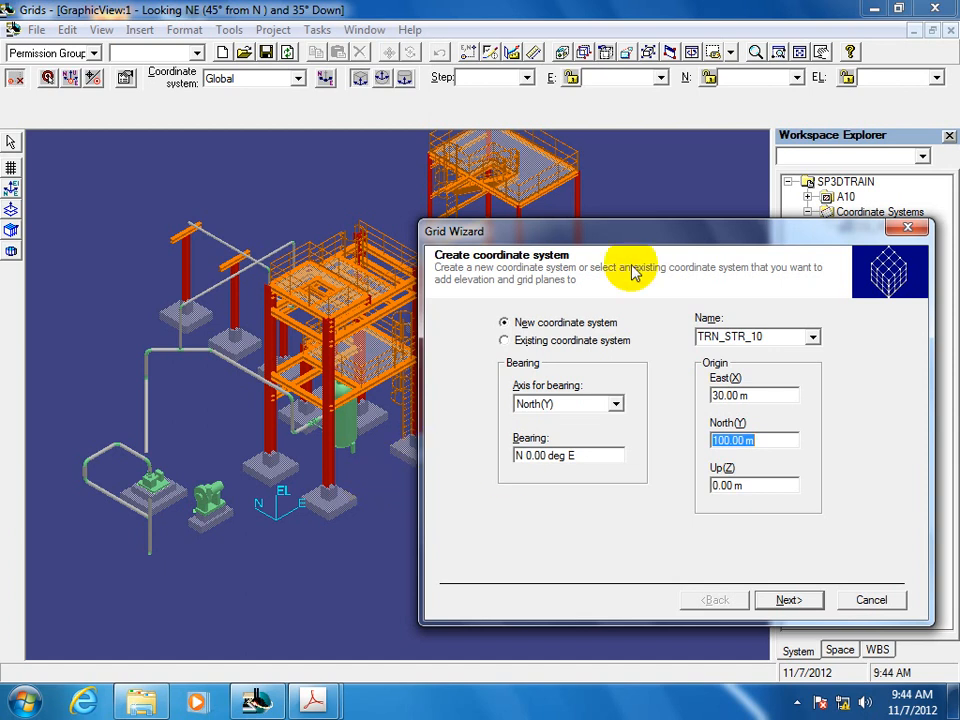
left_click_drag(686, 234, 471, 236)
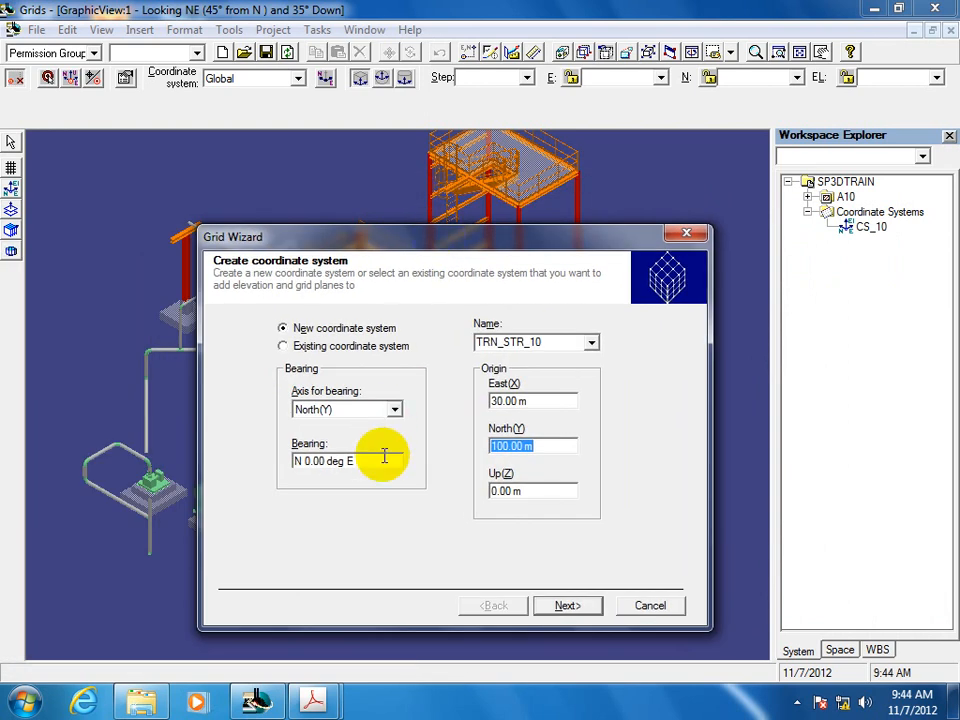
left_click(381, 463)
left_click(381, 463)
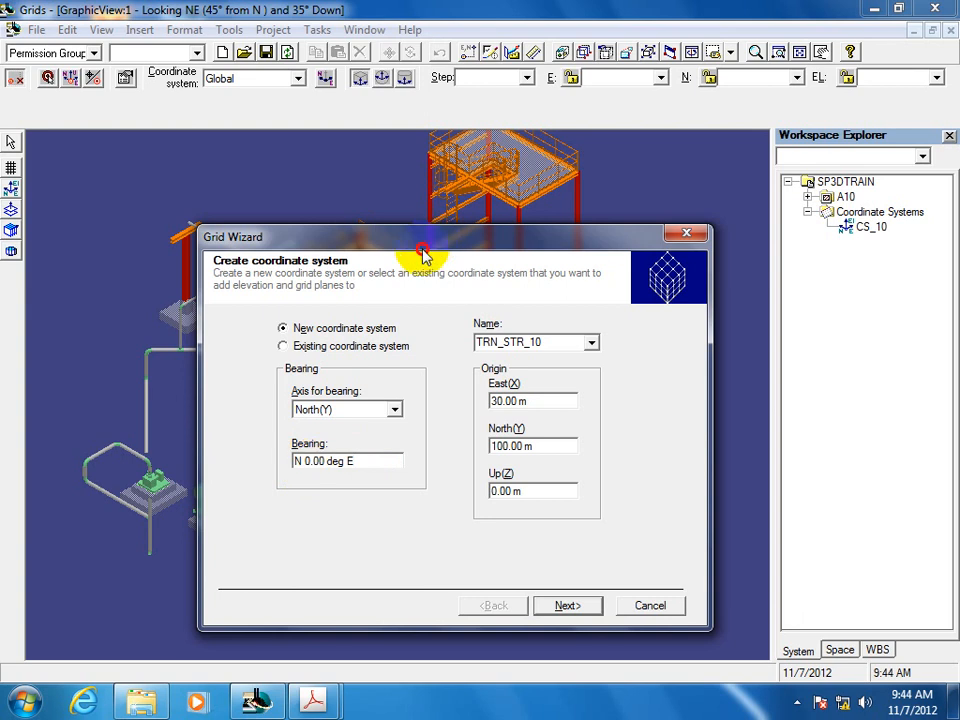
left_click_drag(422, 253, 645, 249)
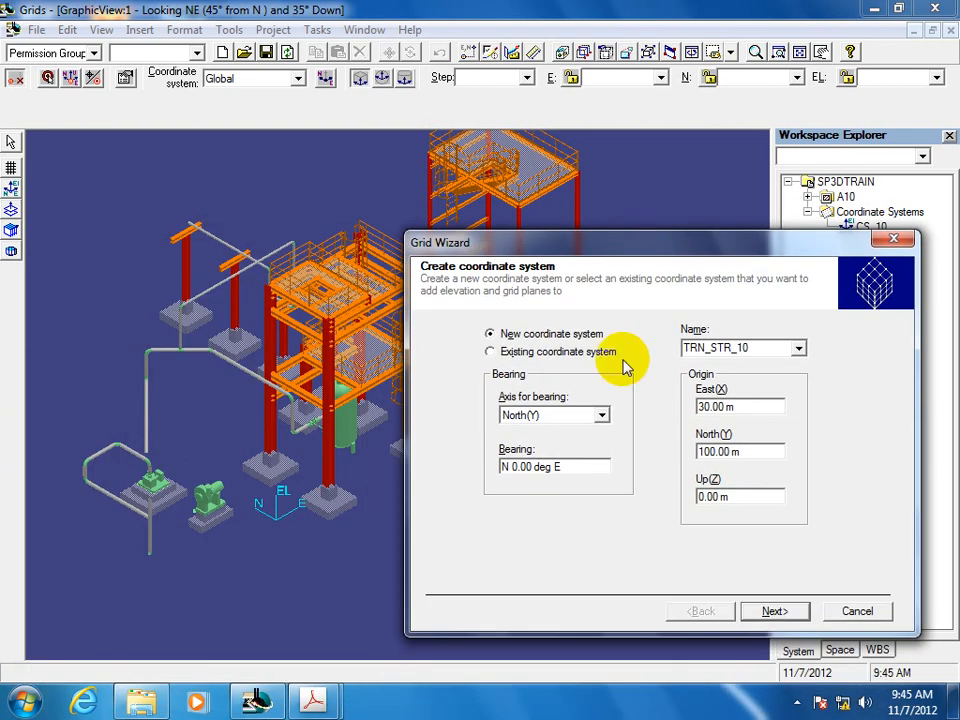
left_click(511, 468)
left_click_drag(512, 468, 518, 468)
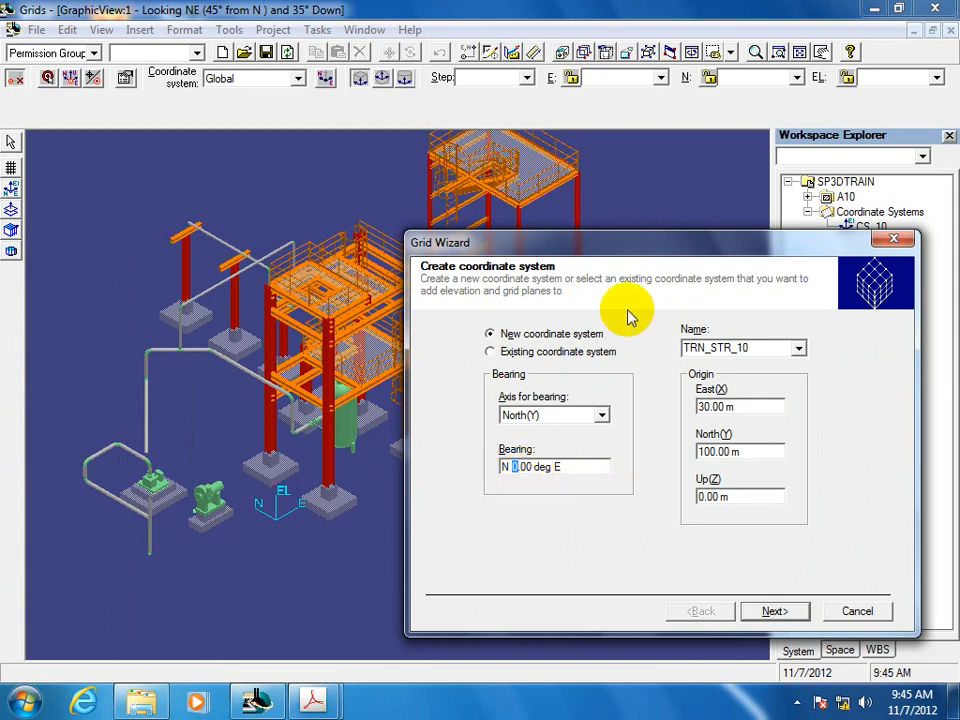
left_click_drag(652, 245, 397, 211)
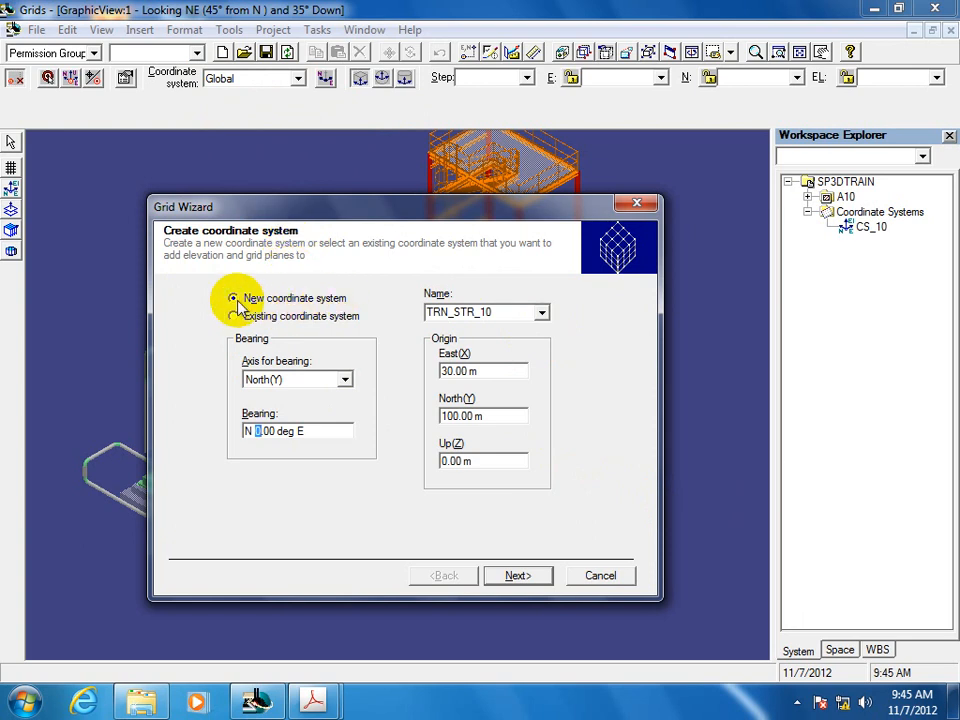
left_click(519, 317)
left_click(519, 317)
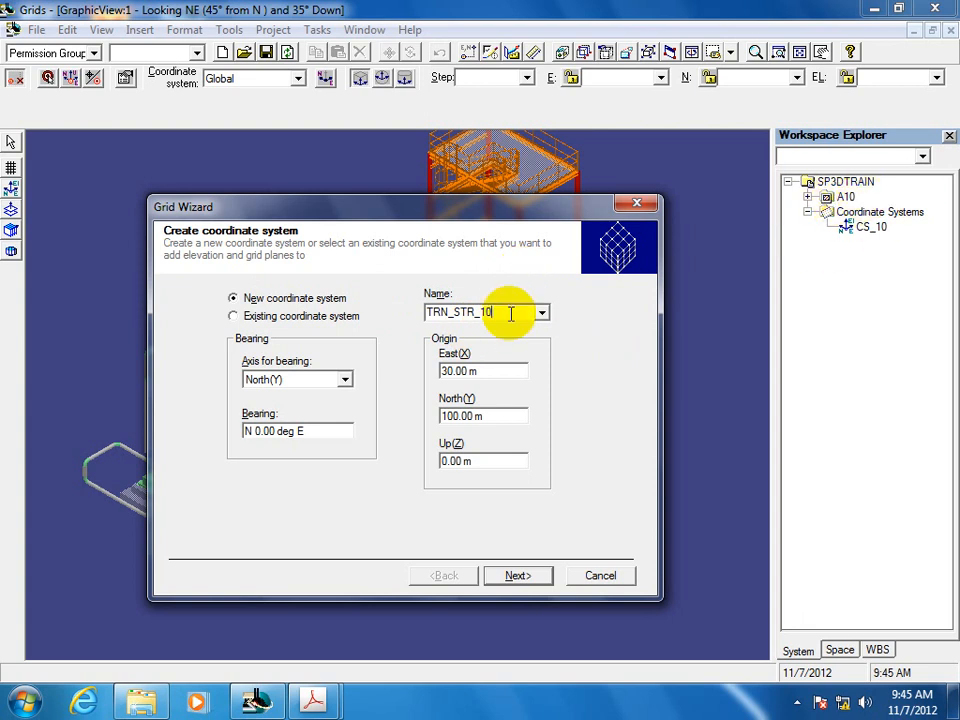
Check the origin coordinates of TRN_STR_10, preview the elevation plane settings, and return to the coordinate system page
left_click(499, 370)
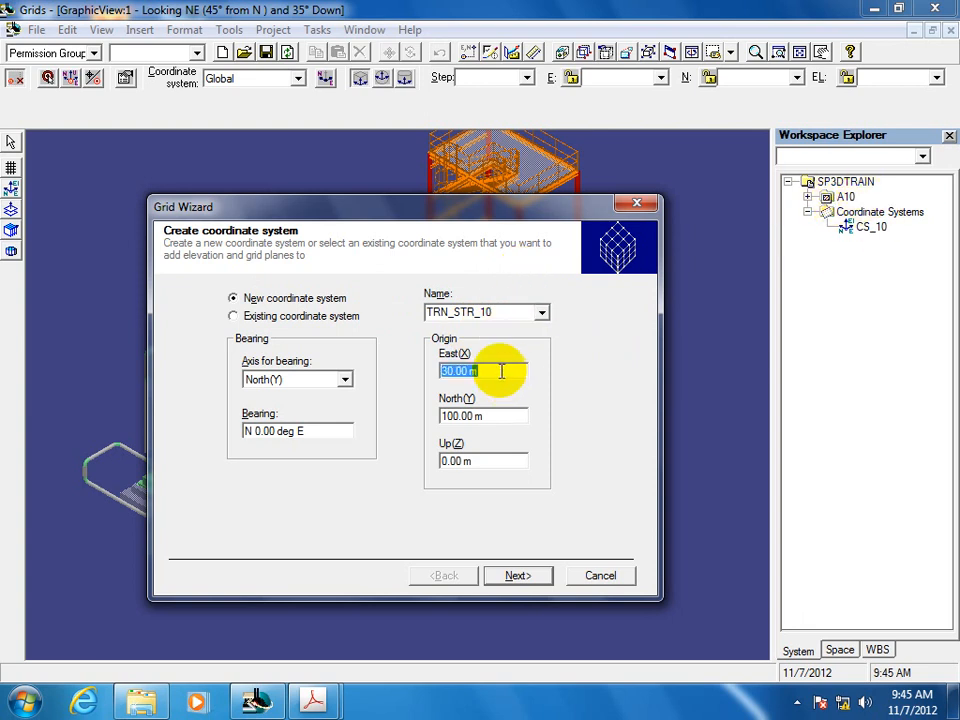
left_click(501, 371)
left_click(499, 414)
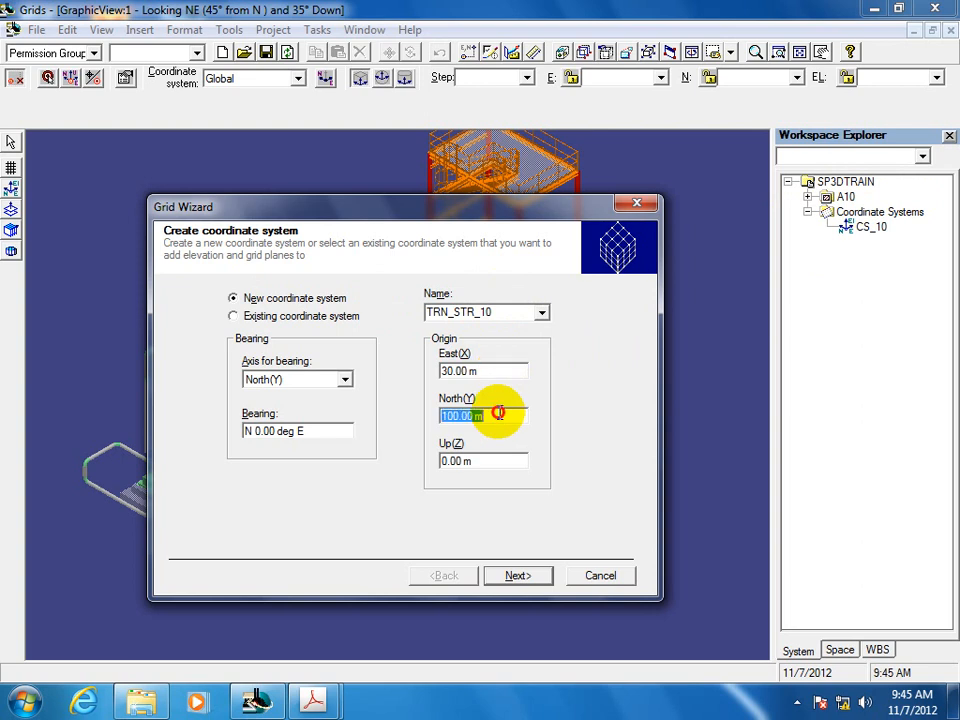
left_click(490, 458)
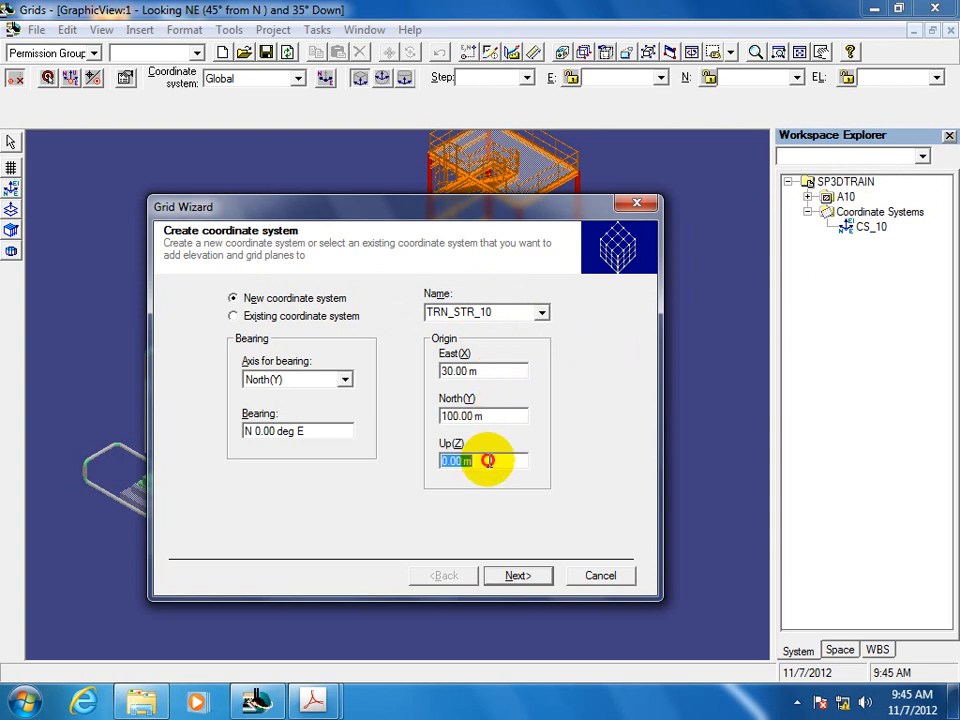
left_click(515, 578)
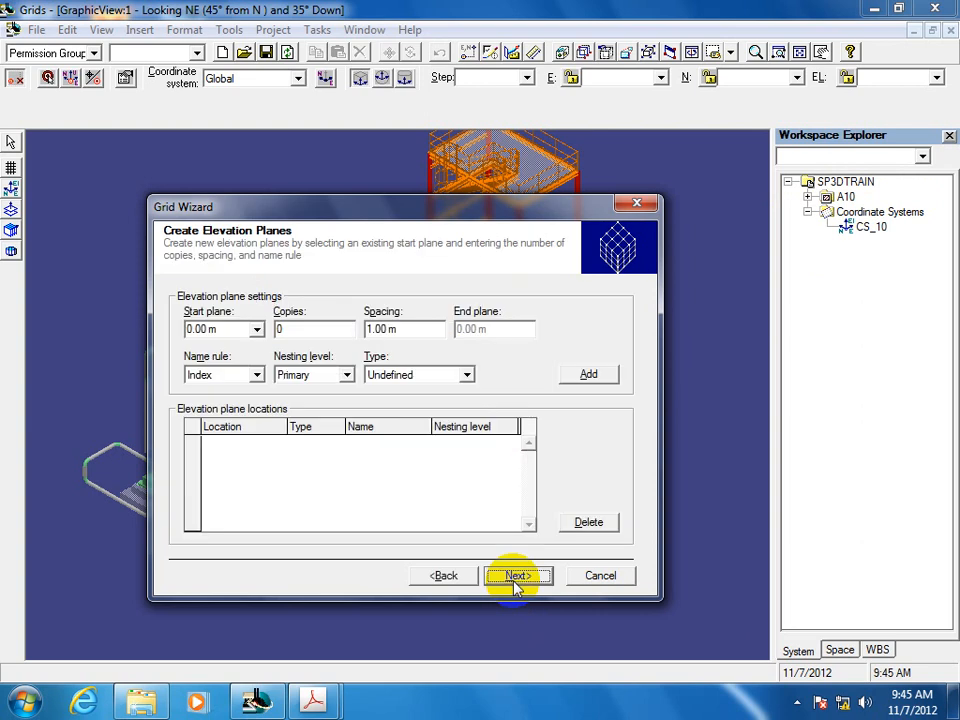
left_click(442, 576)
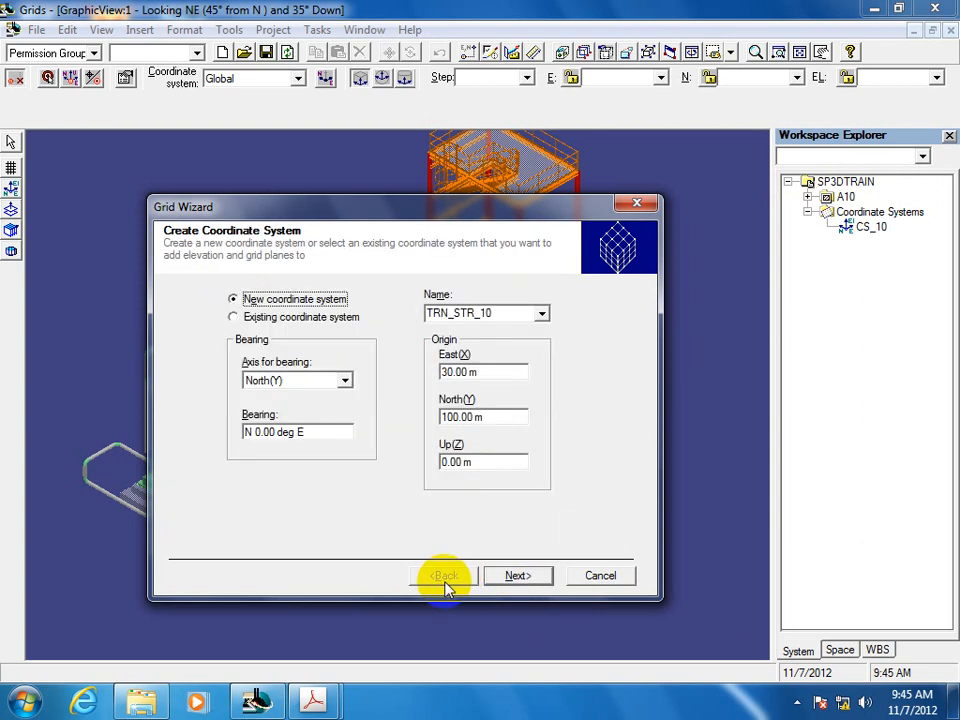
left_click_drag(497, 214, 453, 255)
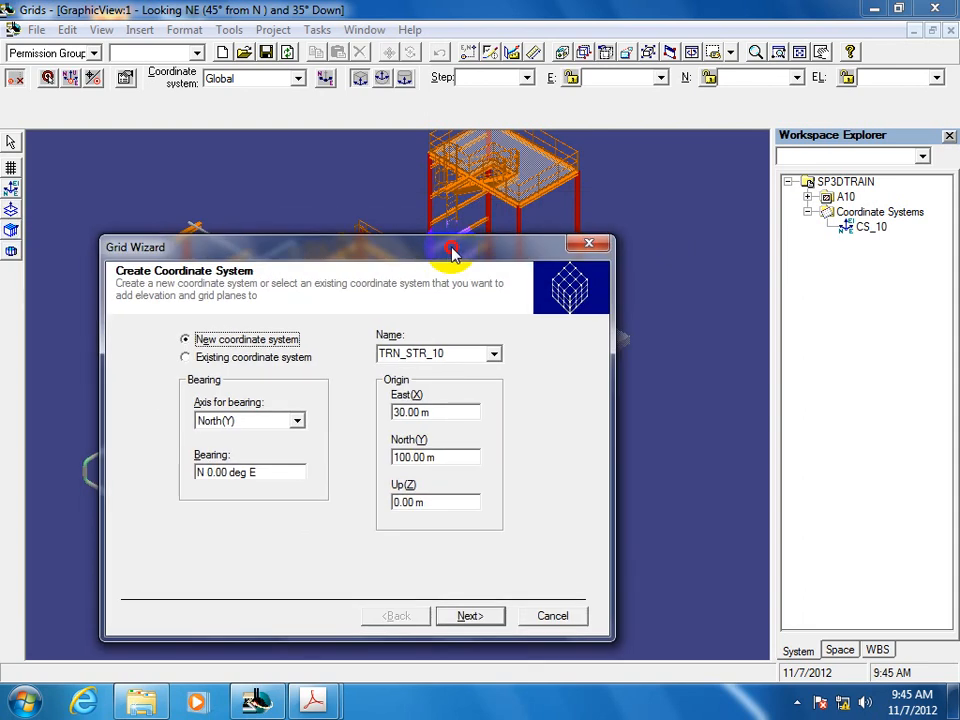
left_click_drag(300, 251, 950, 255)
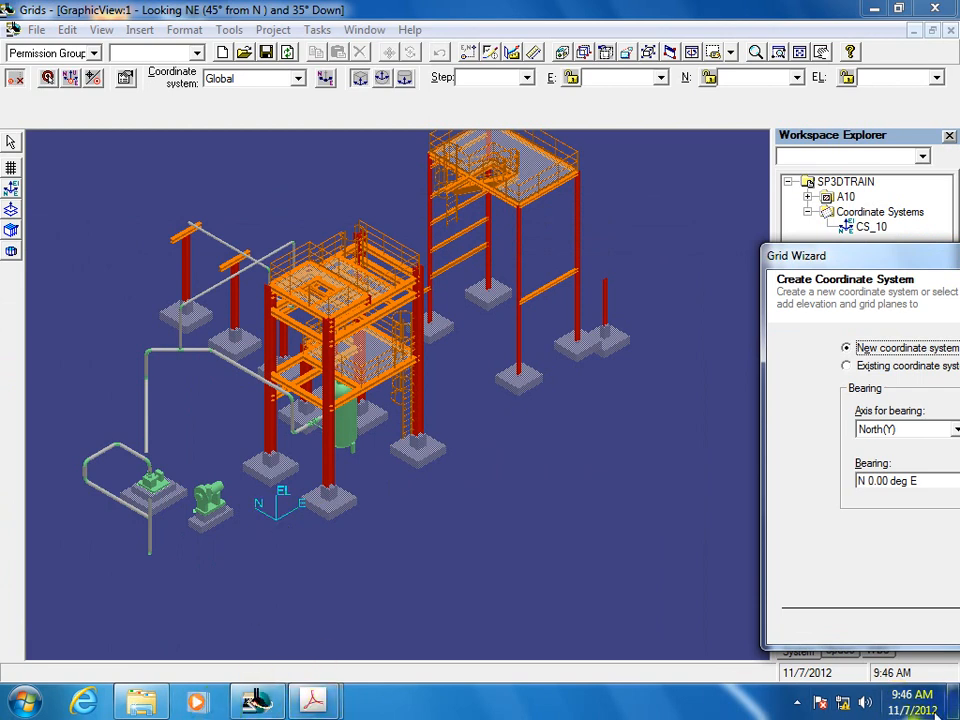
left_click(196, 706)
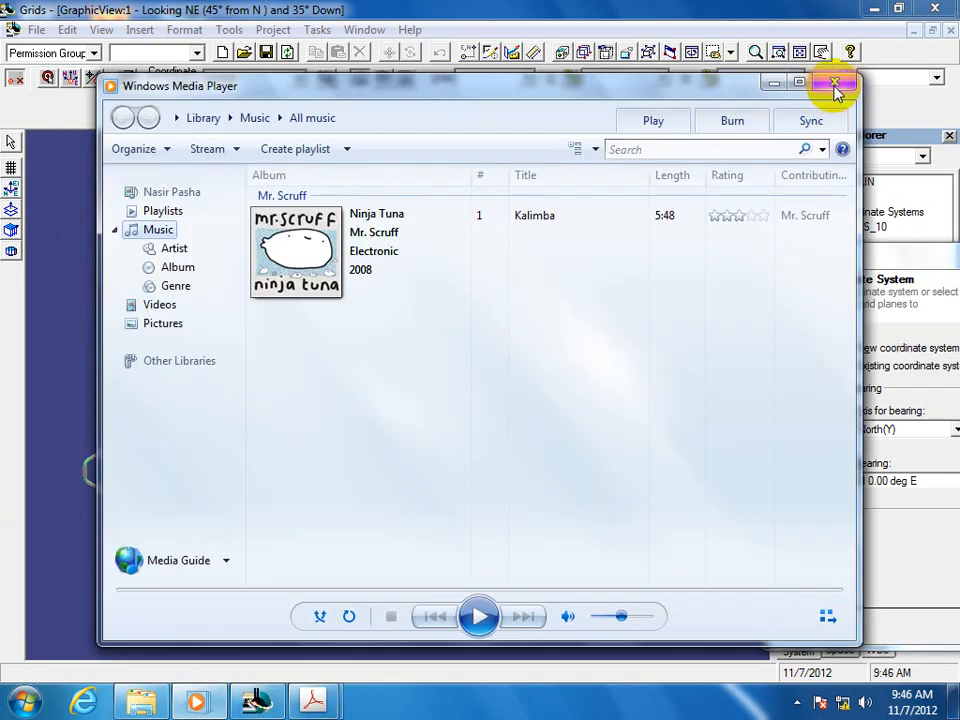
left_click(835, 84)
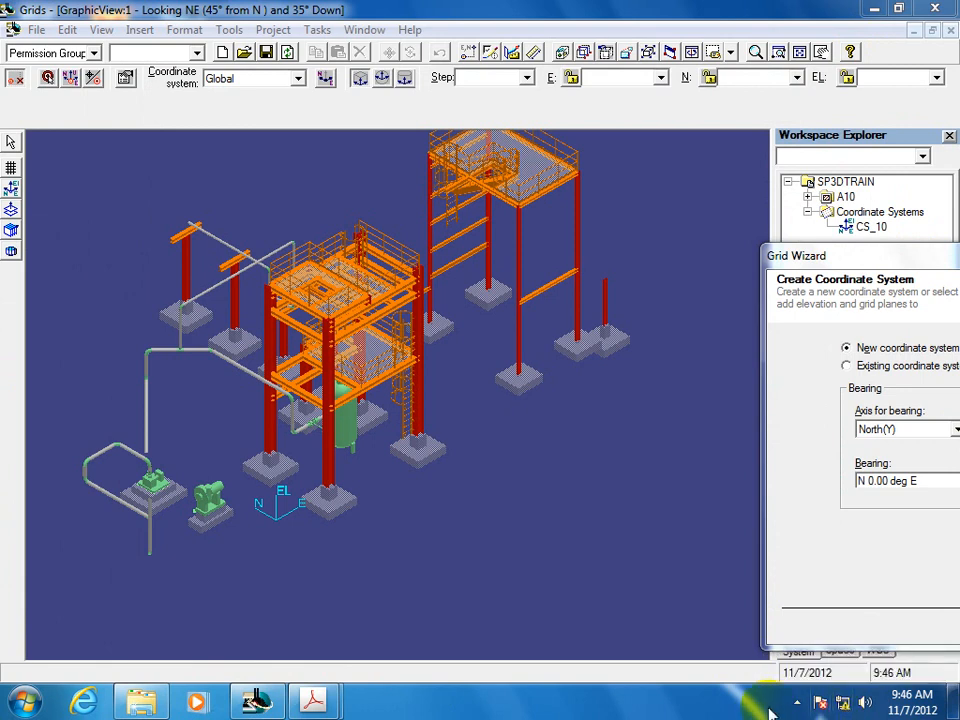
left_click(870, 257)
left_click_drag(525, 233, 476, 180)
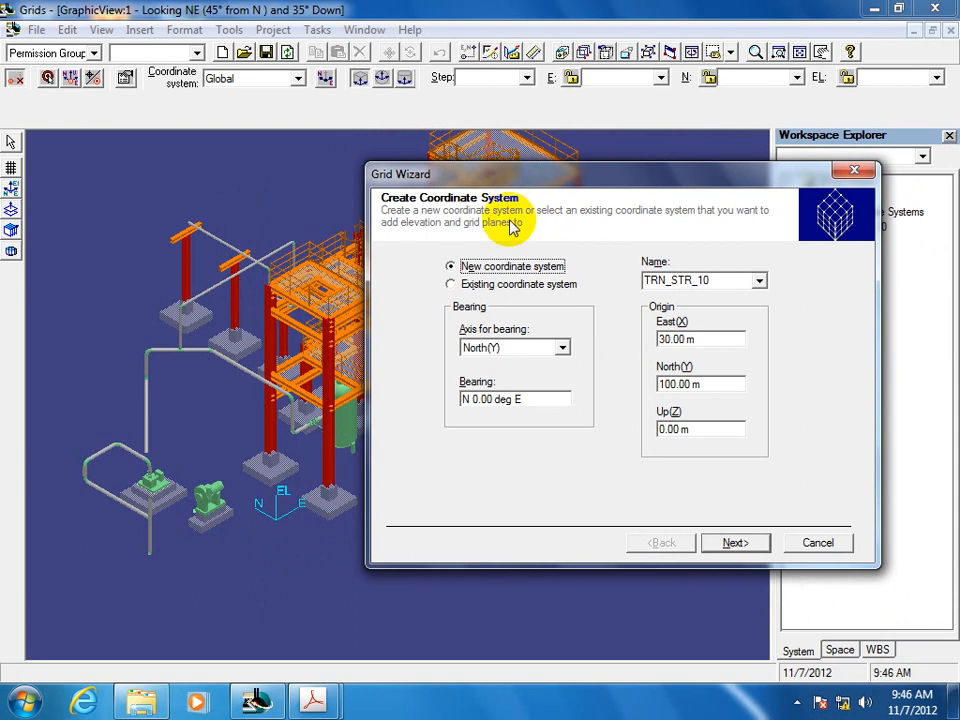
Examine the model's structures and global axes behind the Grid Wizard against the bearing and origin settings of TRN_STR_10
left_click_drag(447, 177, 680, 237)
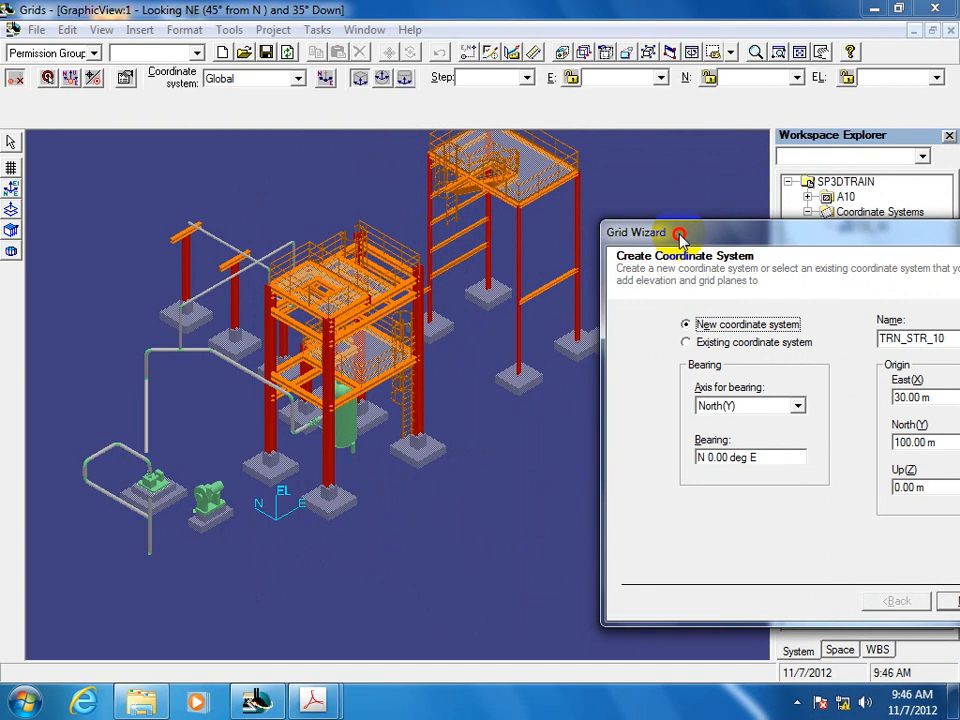
left_click_drag(680, 237, 576, 182)
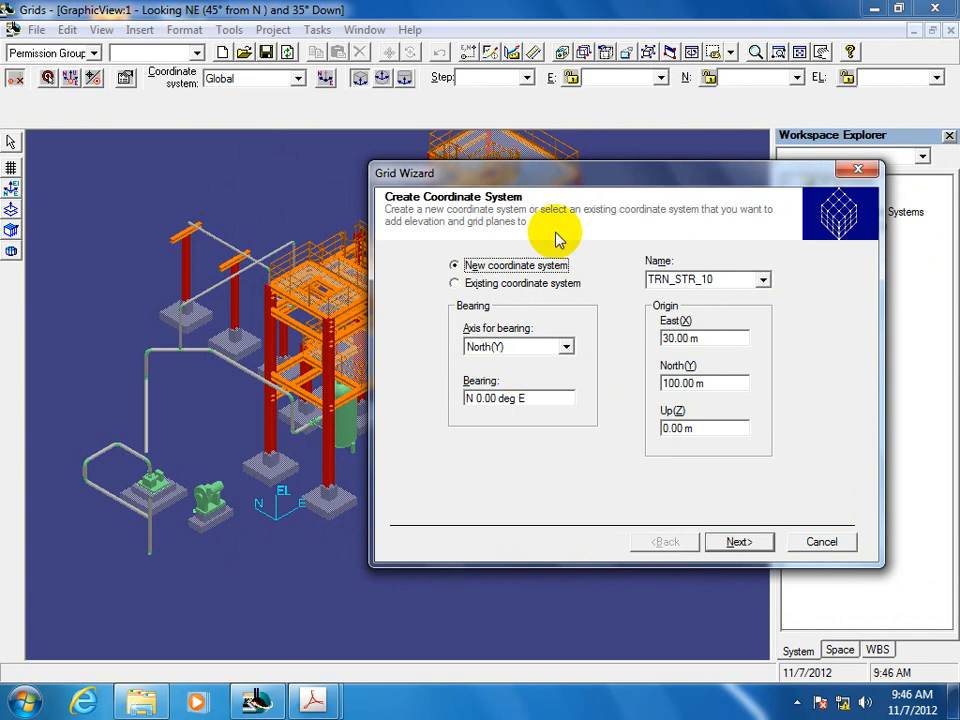
left_click_drag(534, 180, 679, 178)
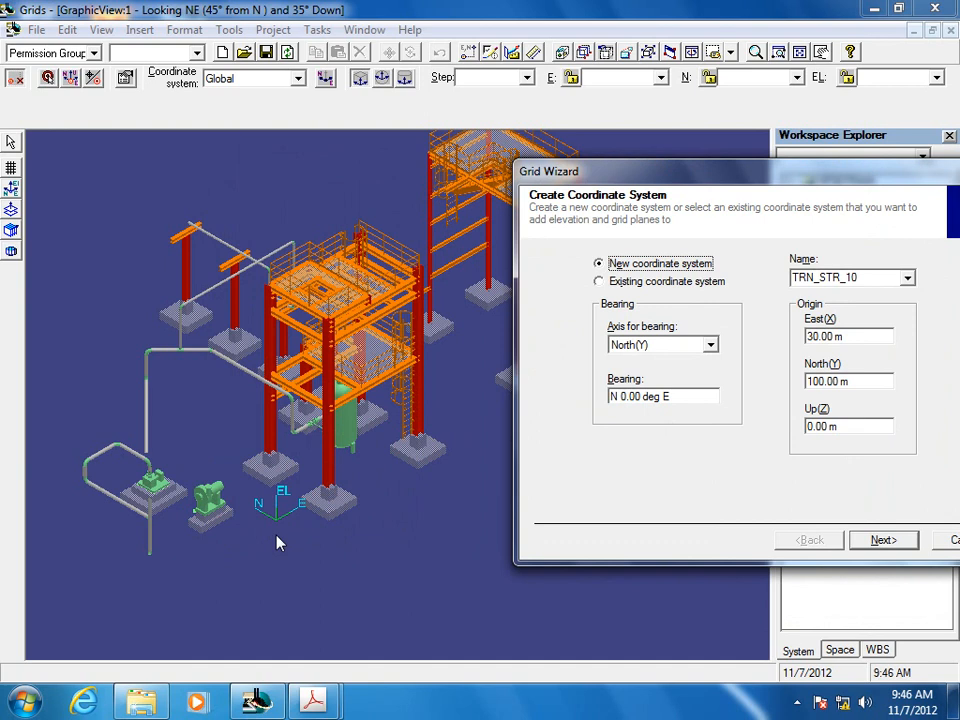
left_click_drag(666, 178, 880, 202)
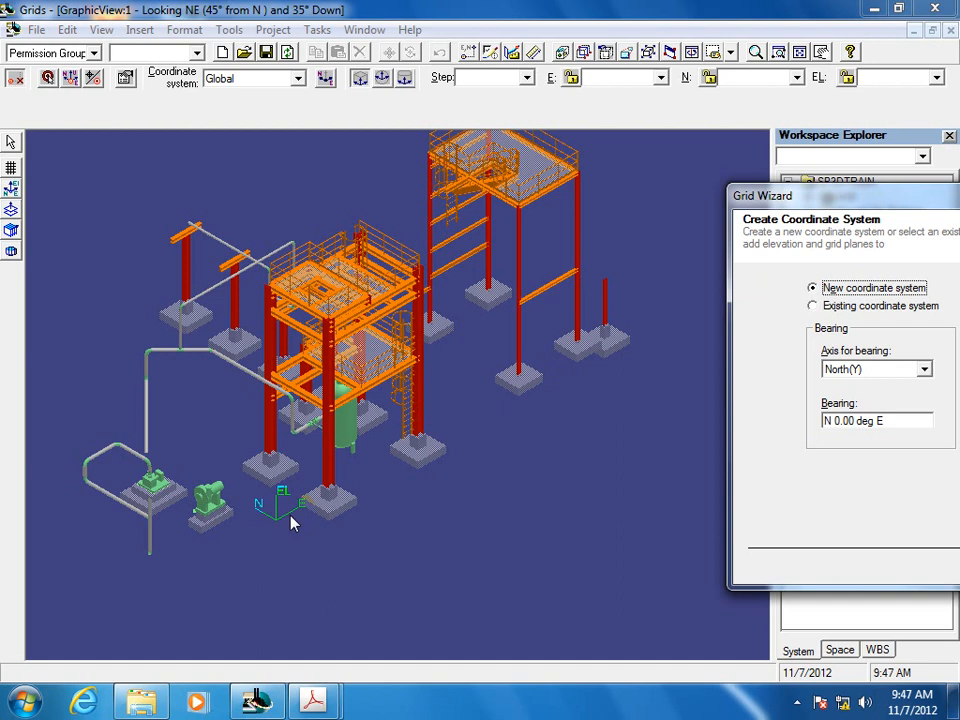
left_click(876, 205)
left_click_drag(876, 205, 490, 161)
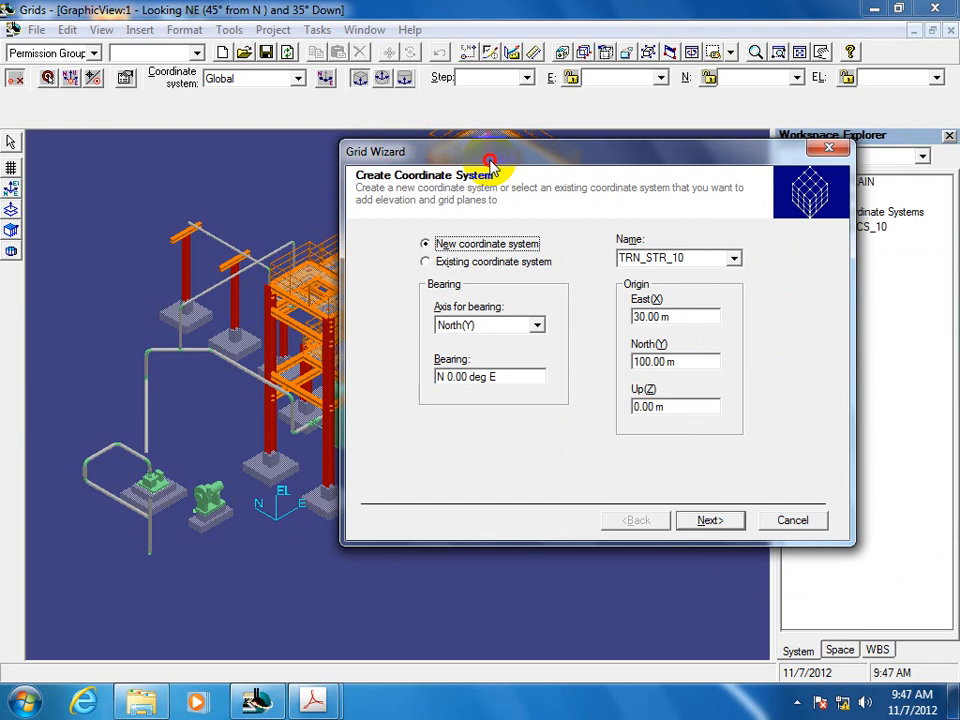
left_click_drag(490, 161, 563, 208)
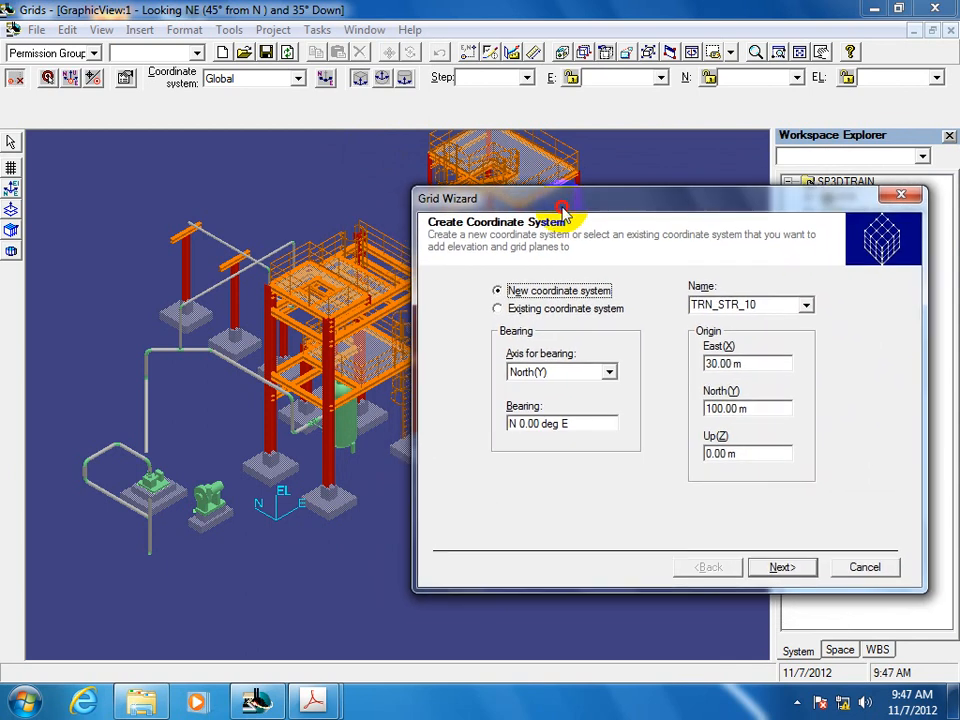